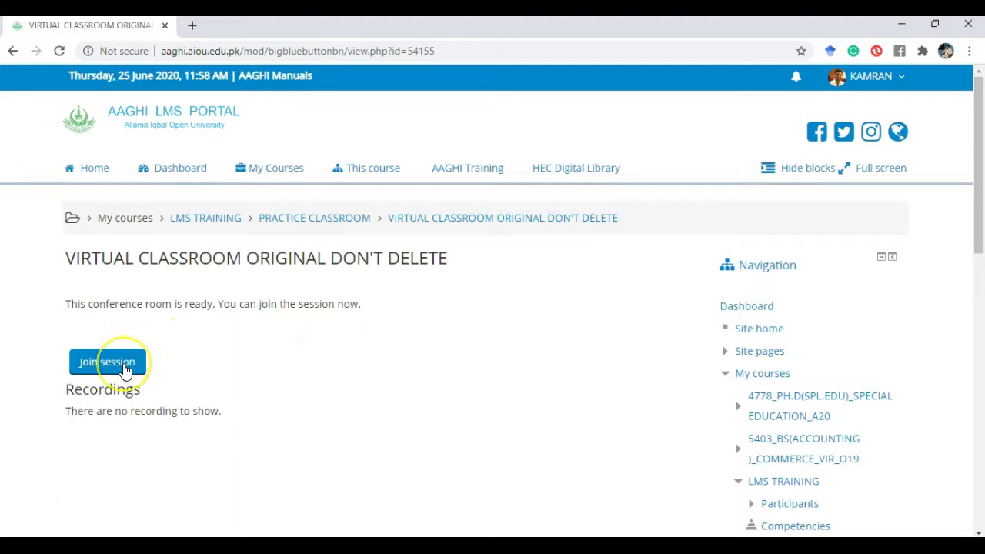
Join the virtual classroom session with listen-only audio.
{"action": "left_click", "coordinate": [122, 369]}
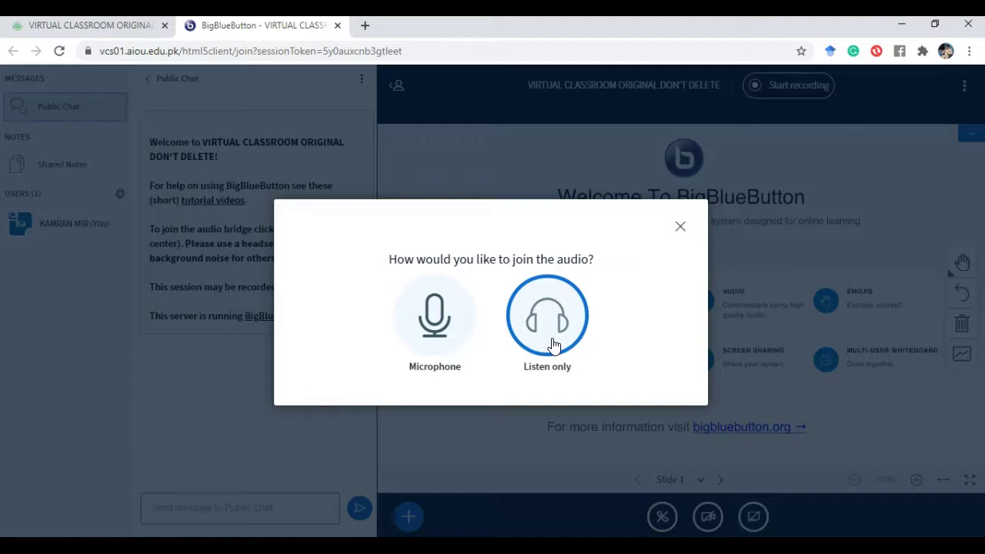
{"action": "left_click", "coordinate": [556, 354]}
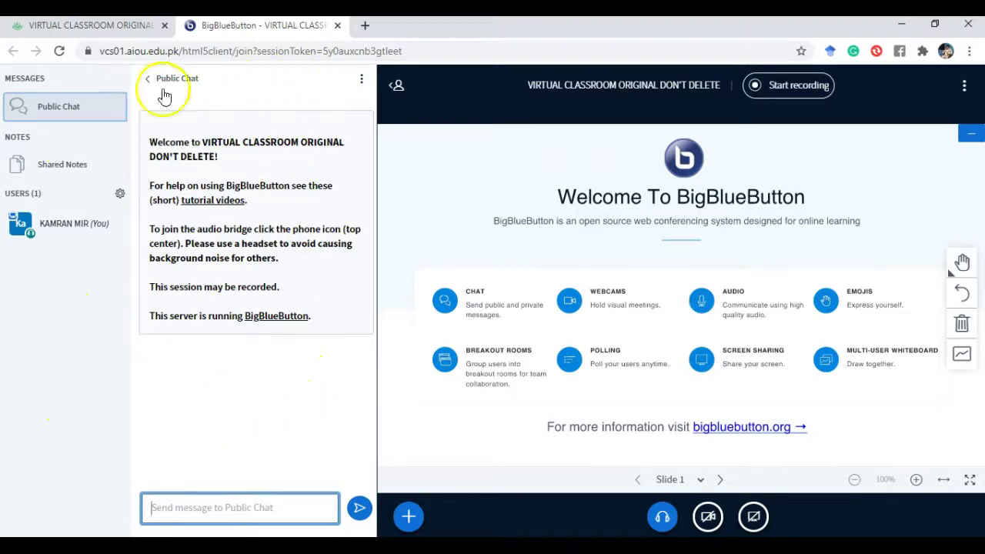
Hide the Public Chat panel and show it again.
{"action": "left_click", "coordinate": [79, 107]}
{"action": "left_click", "coordinate": [71, 112]}
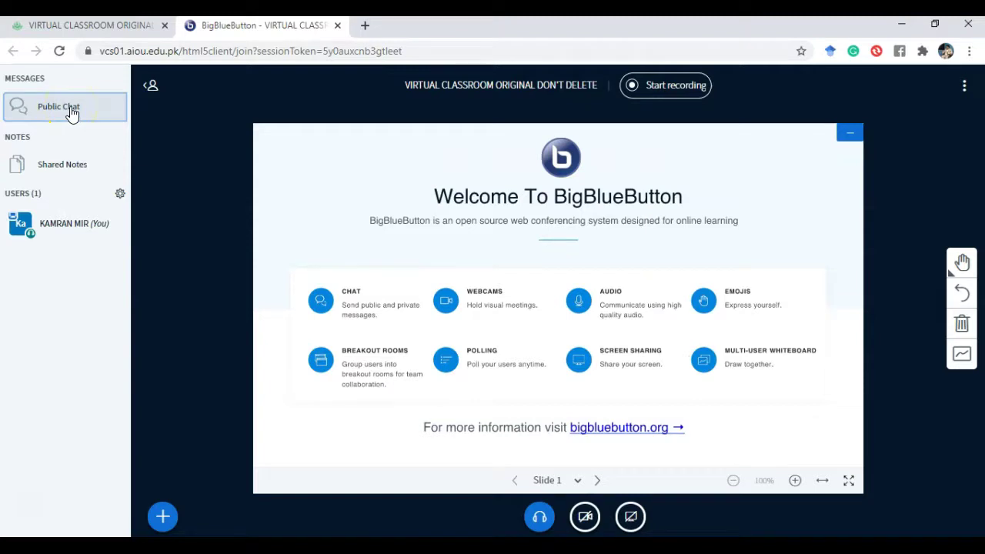
{"action": "left_click", "coordinate": [66, 112]}
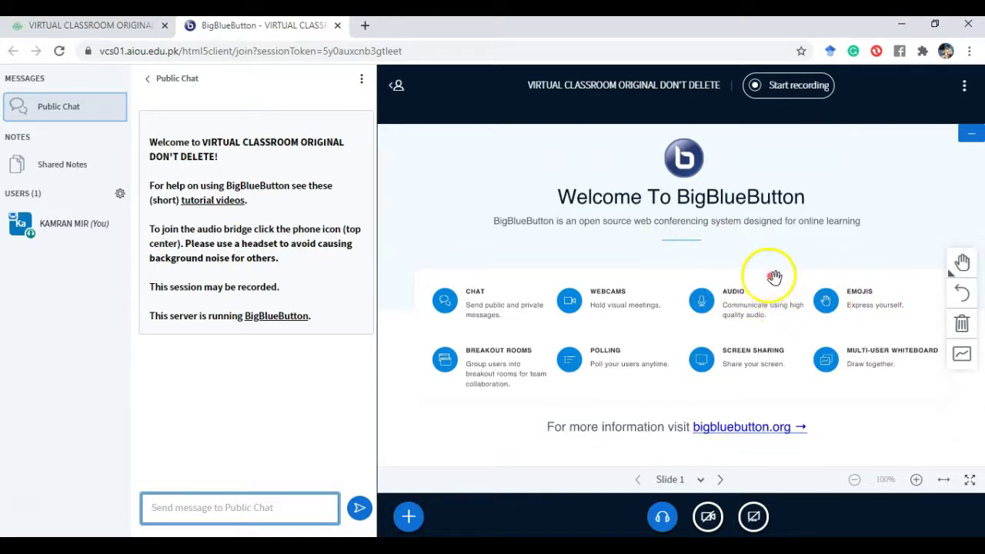
Allow the site to use the camera for webcam sharing and close the webcam settings without sharing.
{"action": "left_click", "coordinate": [708, 517]}
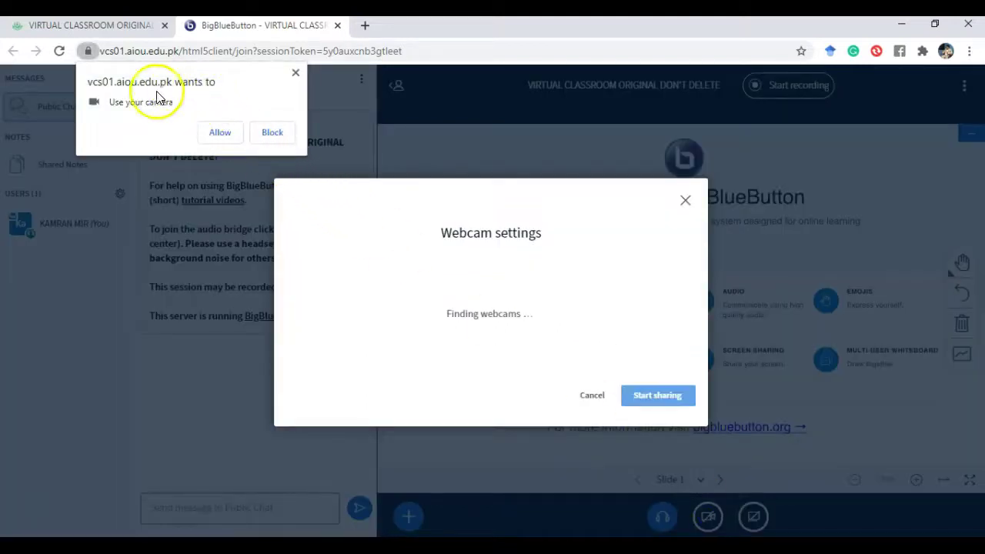
{"action": "left_click", "coordinate": [218, 134]}
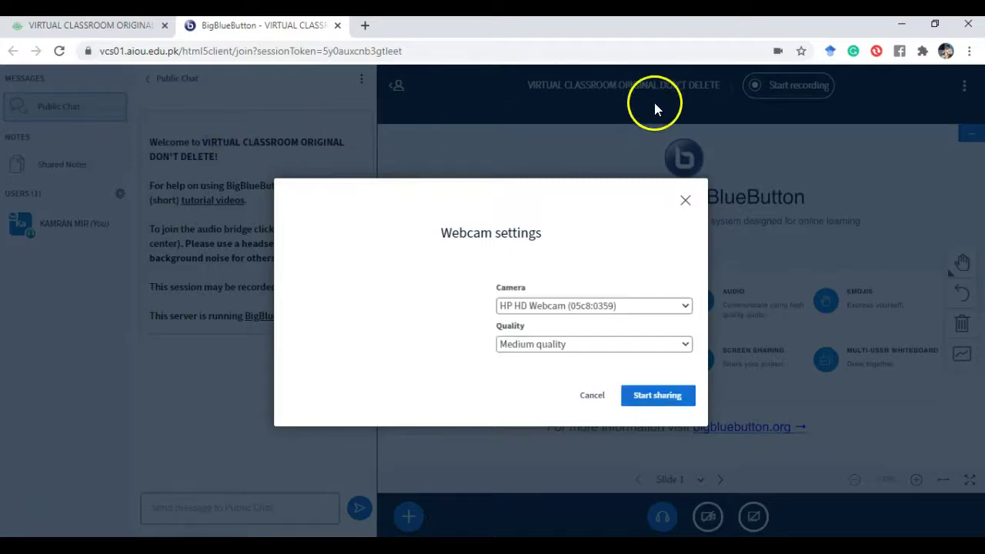
{"action": "left_click", "coordinate": [648, 400]}
{"action": "left_click", "coordinate": [592, 395]}
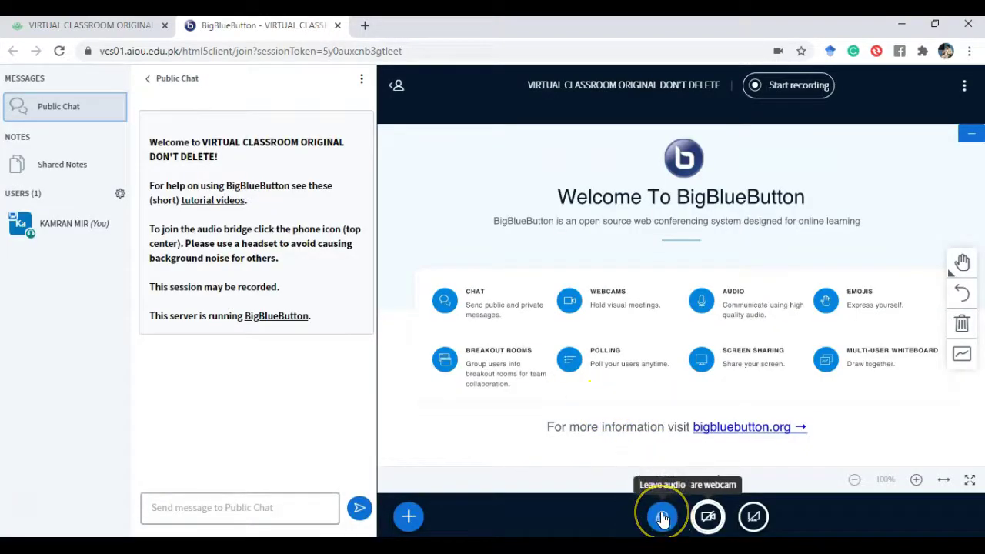
Rejoin the audio with the microphone instead of listen only, confirming the echo test, and mute the microphone.
{"action": "left_click", "coordinate": [662, 518]}
{"action": "left_click", "coordinate": [662, 519]}
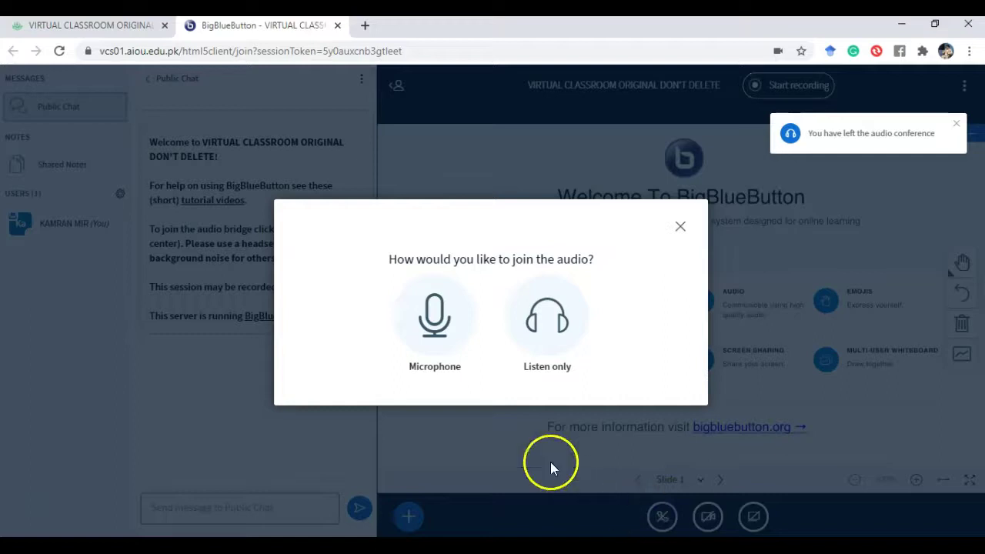
{"action": "left_click", "coordinate": [435, 320]}
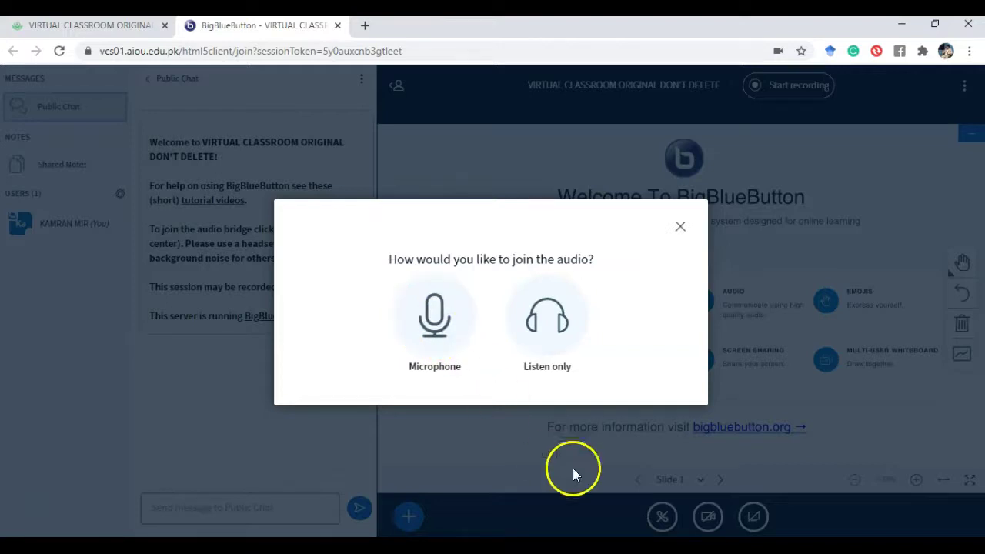
{"action": "left_click", "coordinate": [441, 320]}
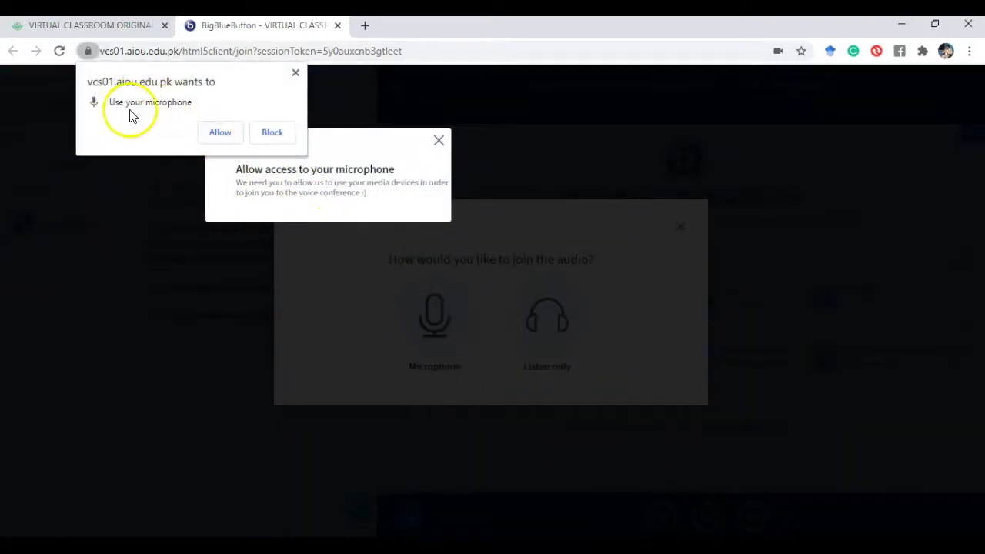
{"action": "left_click", "coordinate": [221, 134]}
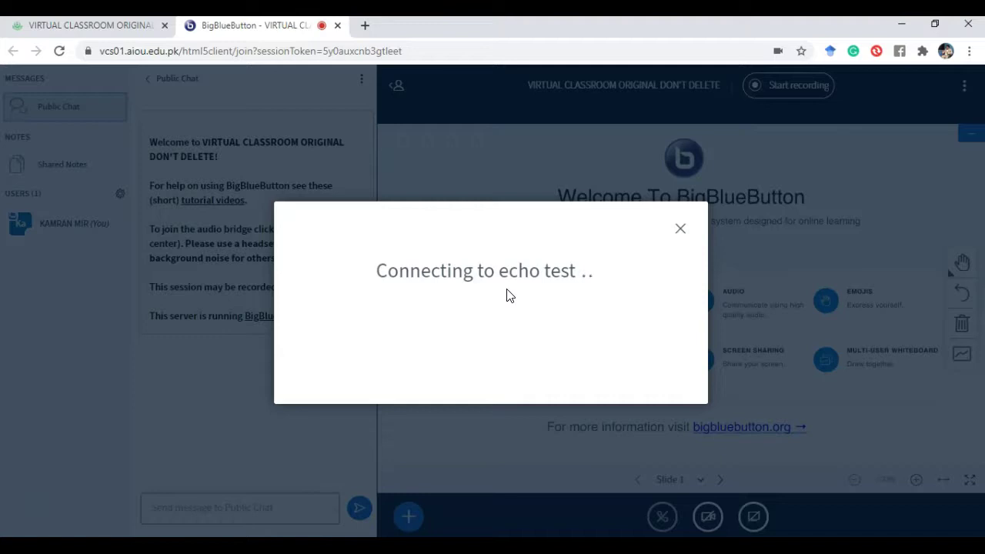
{"action": "left_click", "coordinate": [450, 324]}
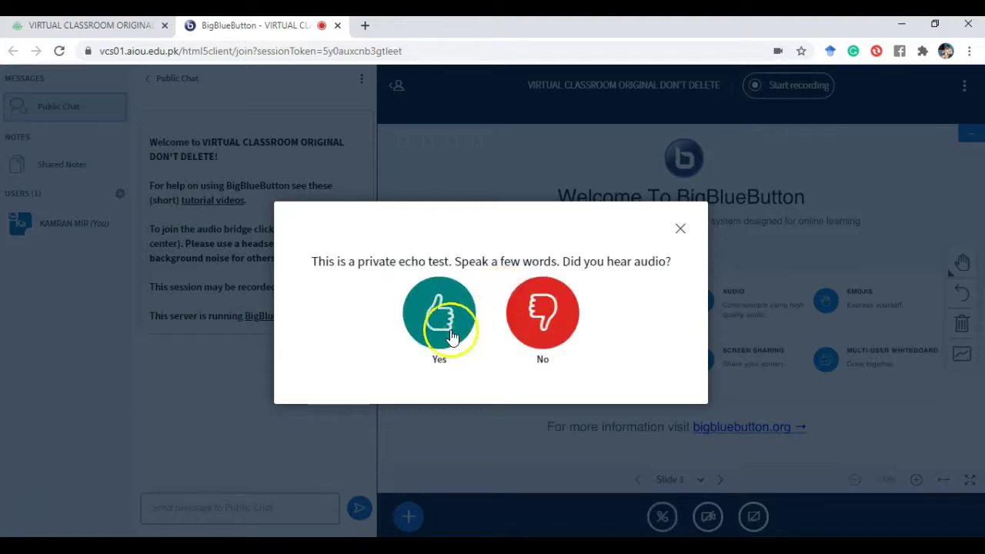
{"action": "left_click", "coordinate": [446, 320]}
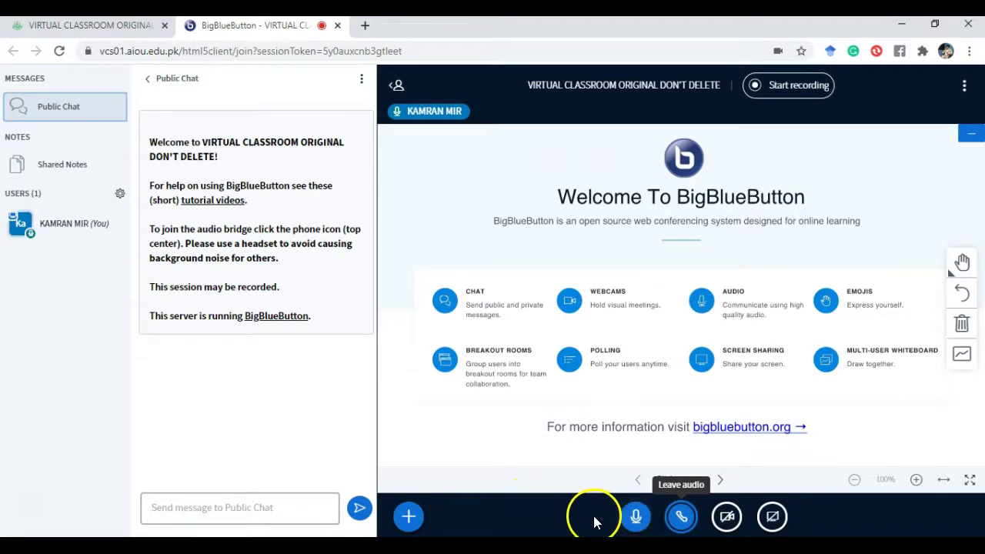
{"action": "left_click", "coordinate": [634, 526]}
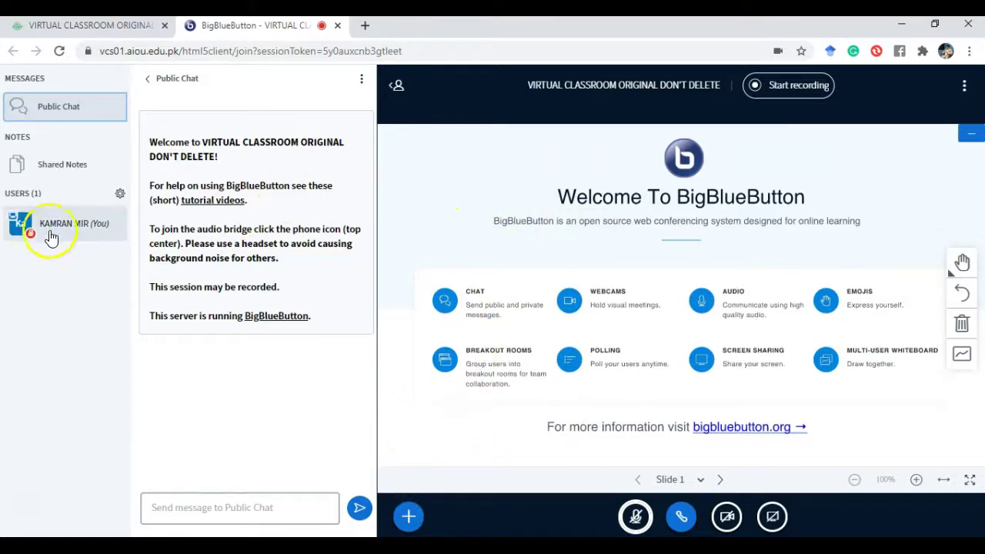
Upload ICT Unit 1 (Notes).pdf from the AIOU Workshops > 5403 folder on drive E as the current presentation.
{"action": "left_click", "coordinate": [409, 517]}
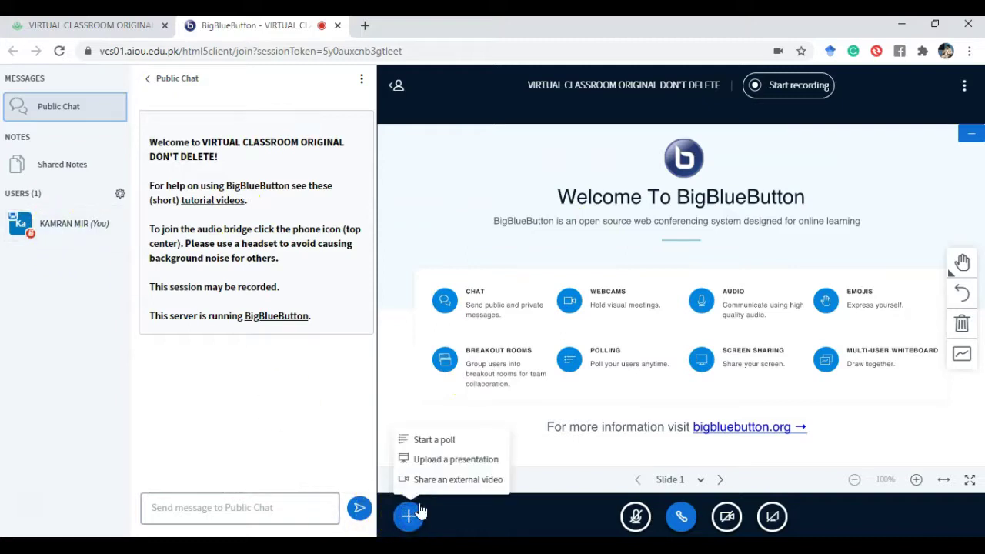
{"action": "left_click", "coordinate": [465, 460]}
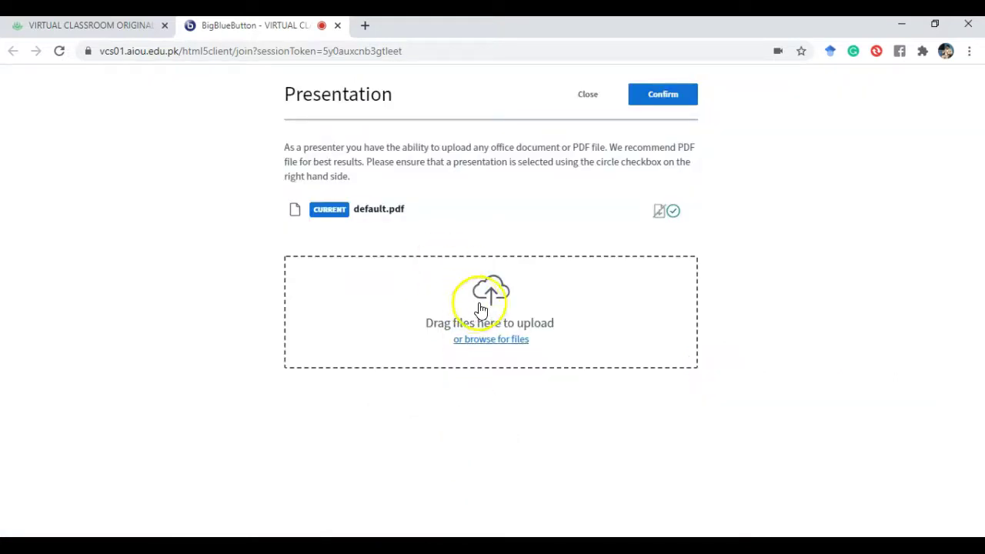
{"action": "left_click", "coordinate": [511, 311]}
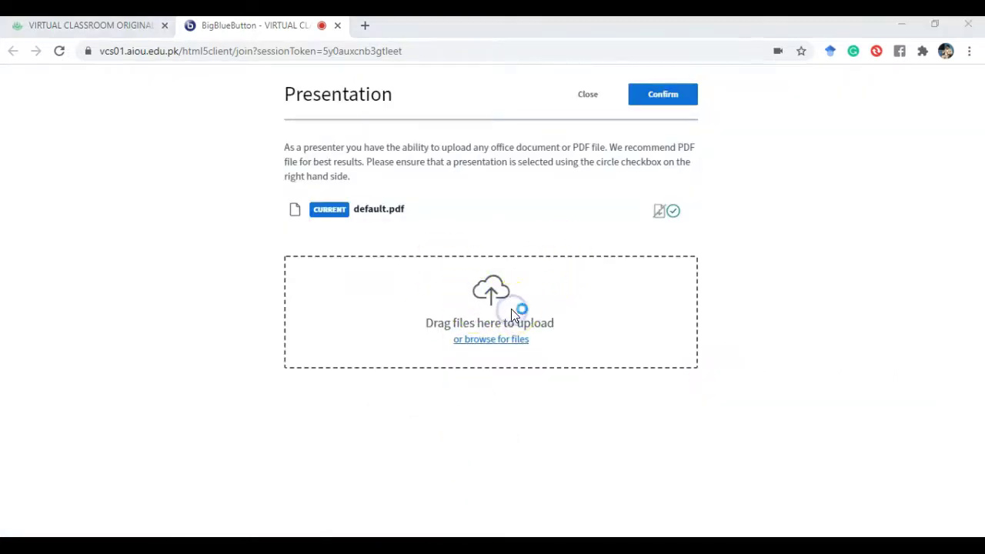
{"action": "left_click_drag", "start_coordinate": [830, 137], "coordinate": [835, 100]}
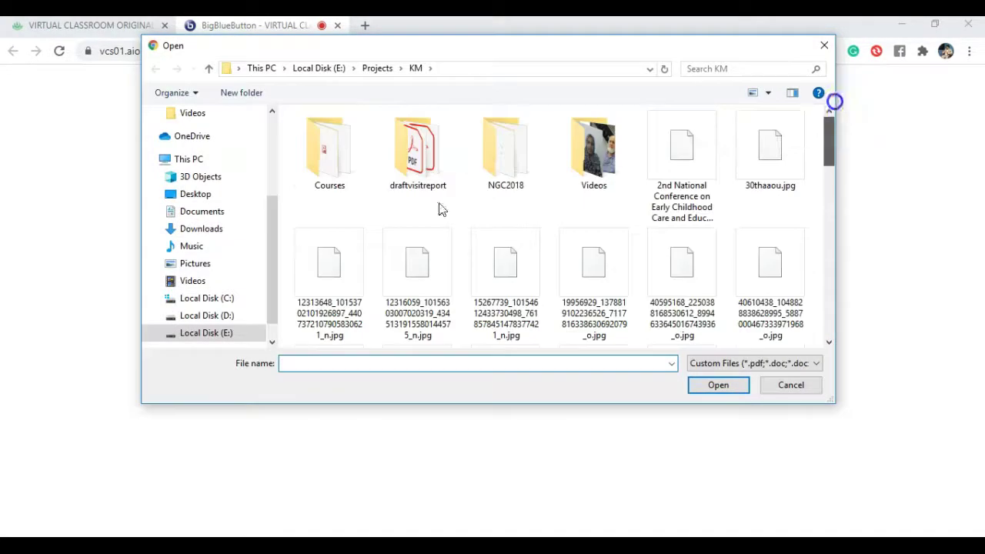
{"action": "left_click", "coordinate": [244, 332]}
{"action": "scroll", "coordinate": [351, 165], "scroll_direction": "up", "scroll_amount": 10}
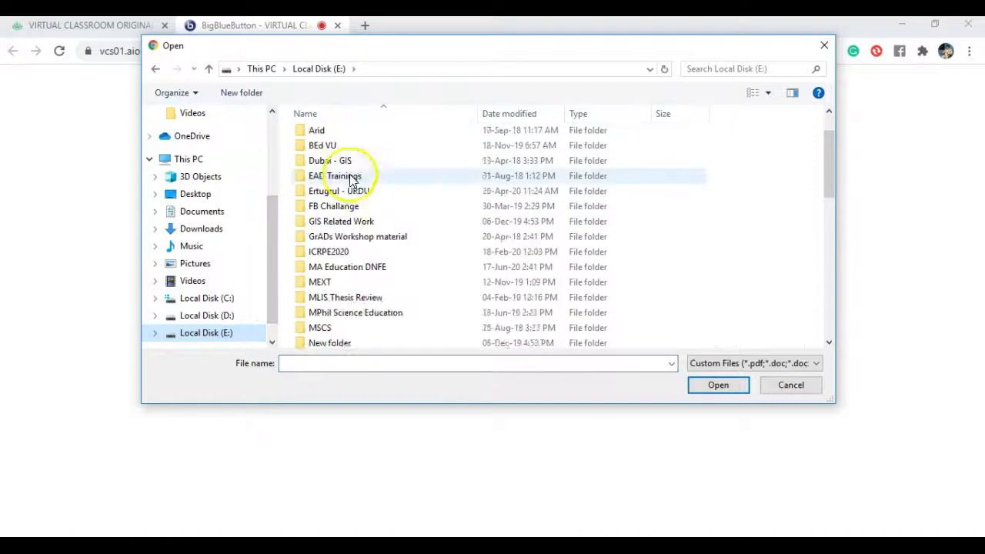
{"action": "double_click", "coordinate": [337, 147]}
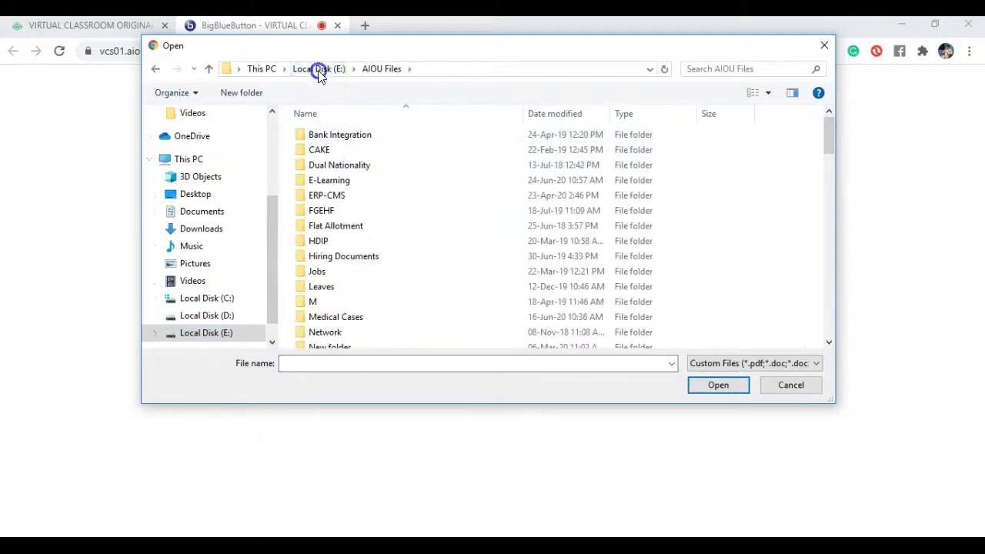
{"action": "left_click", "coordinate": [319, 69]}
{"action": "double_click", "coordinate": [345, 162]}
{"action": "double_click", "coordinate": [330, 150]}
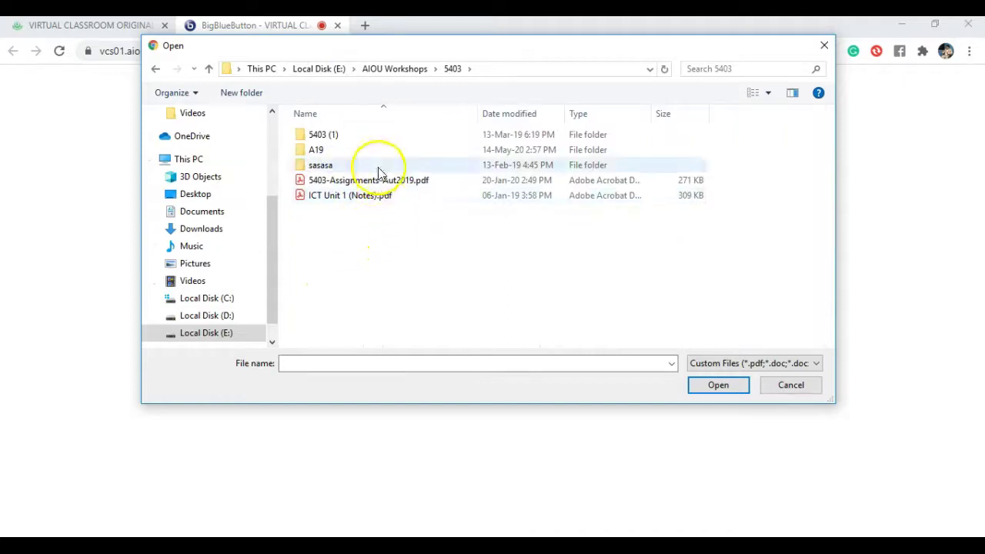
{"action": "double_click", "coordinate": [369, 195]}
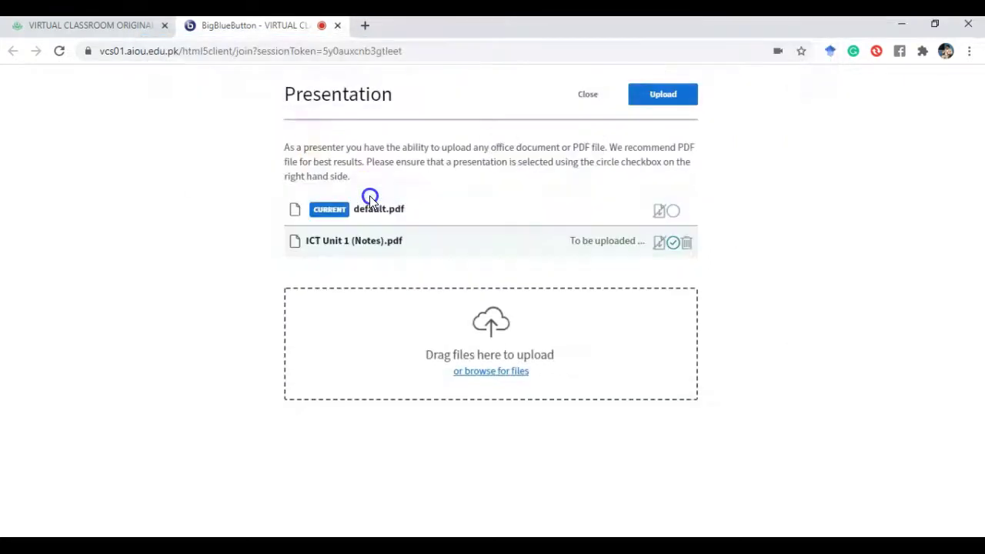
{"action": "left_click", "coordinate": [659, 96]}
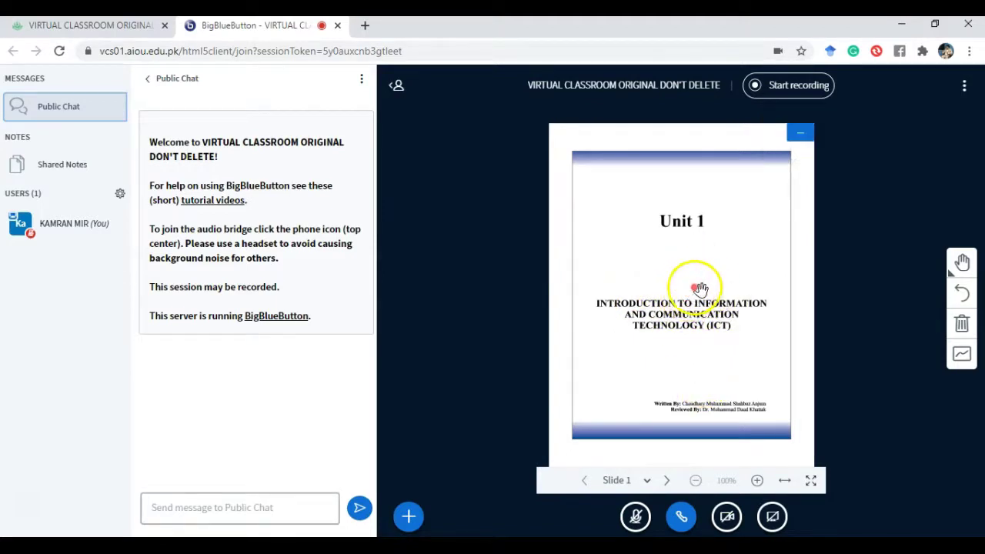
Fit the uploaded presentation to the available width and advance to the Information section on slide 4.
{"action": "left_click", "coordinate": [785, 482]}
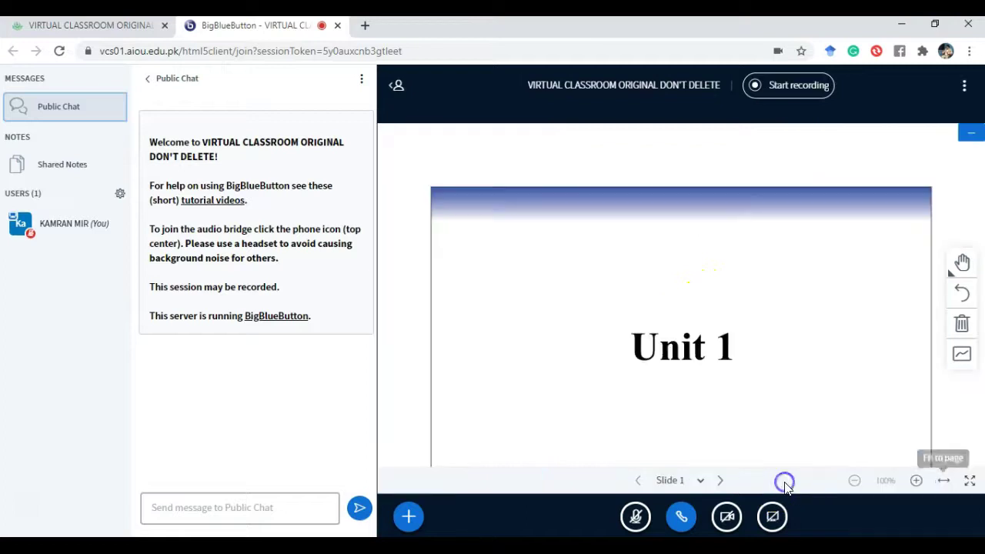
{"action": "scroll", "coordinate": [739, 377], "scroll_direction": "down", "scroll_amount": 2}
{"action": "scroll", "coordinate": [727, 375], "scroll_direction": "down", "scroll_amount": 5}
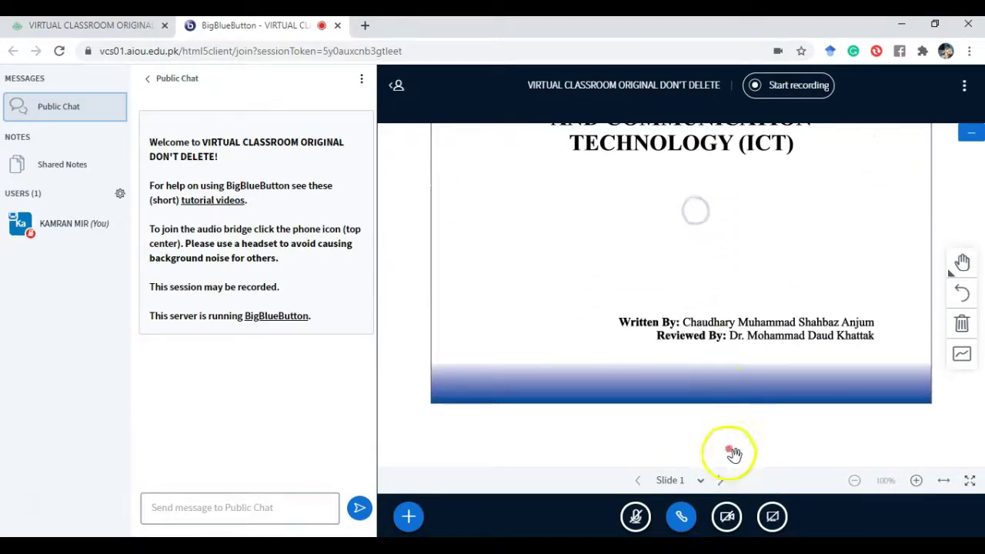
{"action": "left_click", "coordinate": [720, 481]}
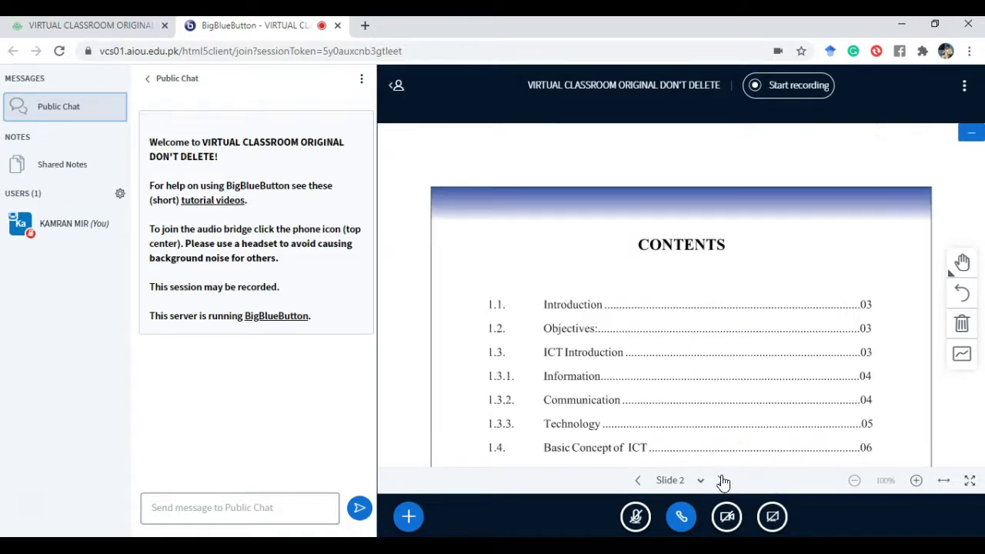
{"action": "left_click", "coordinate": [719, 481]}
{"action": "left_click", "coordinate": [721, 481]}
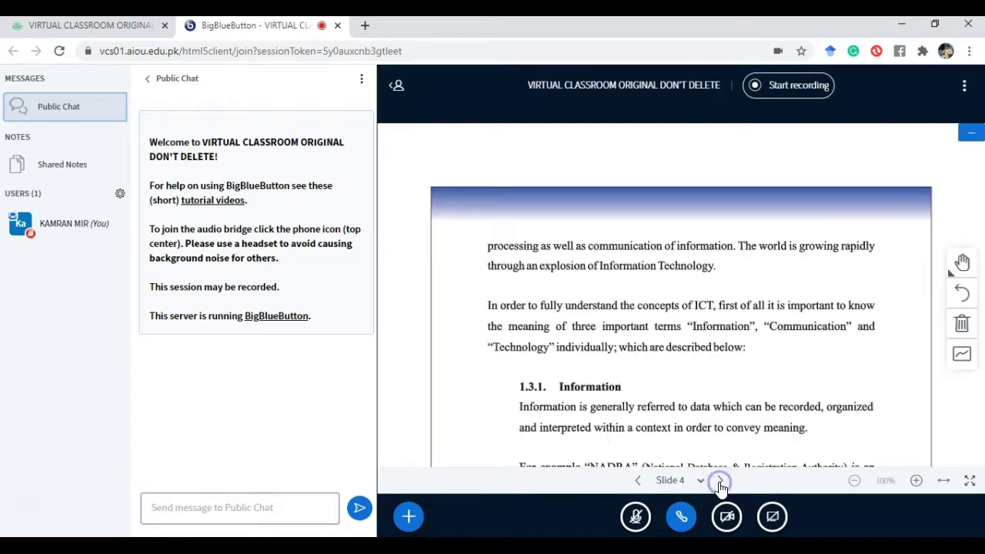
{"action": "scroll", "coordinate": [715, 341], "scroll_direction": "down", "scroll_amount": 3}
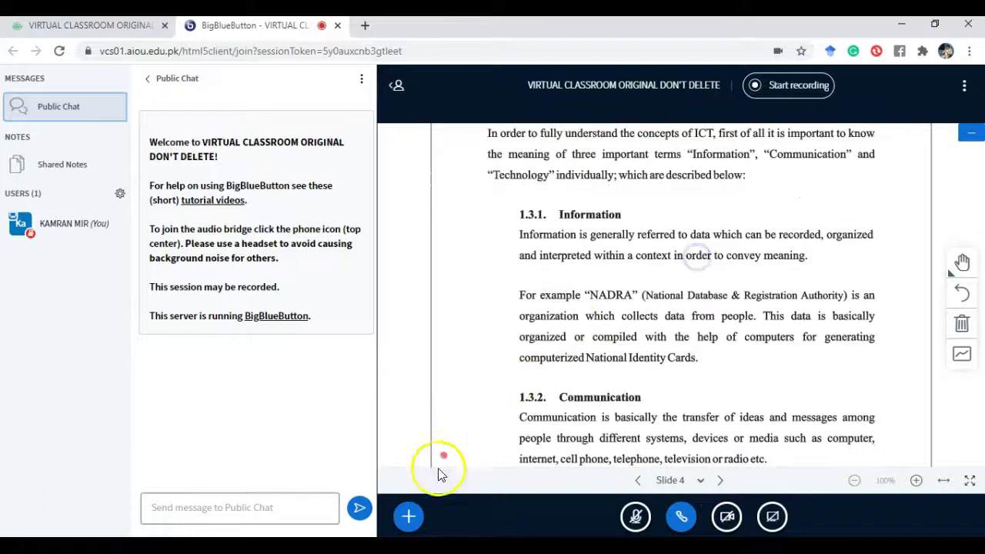
Start sharing an external video, ready to enter its URL.
{"action": "left_click", "coordinate": [414, 515]}
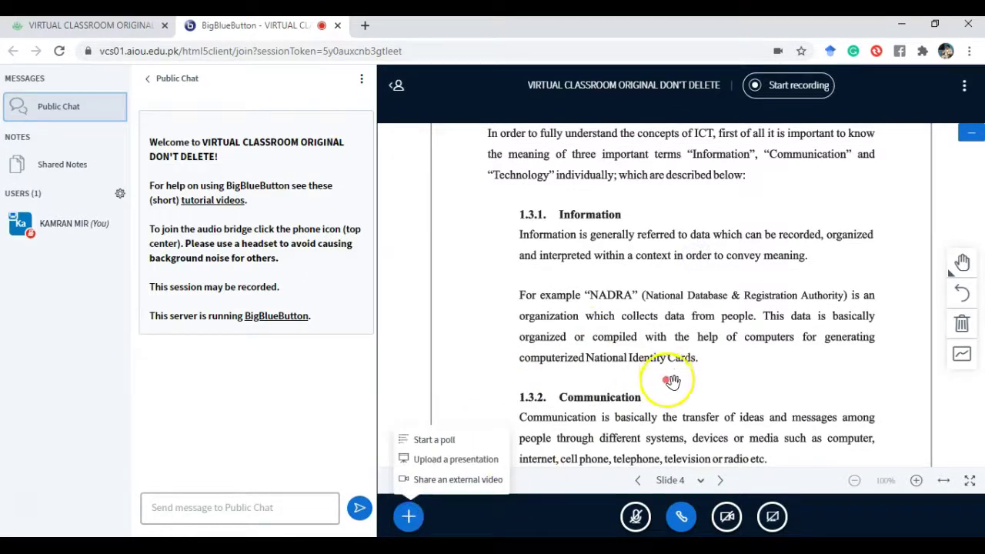
{"action": "left_click", "coordinate": [477, 480]}
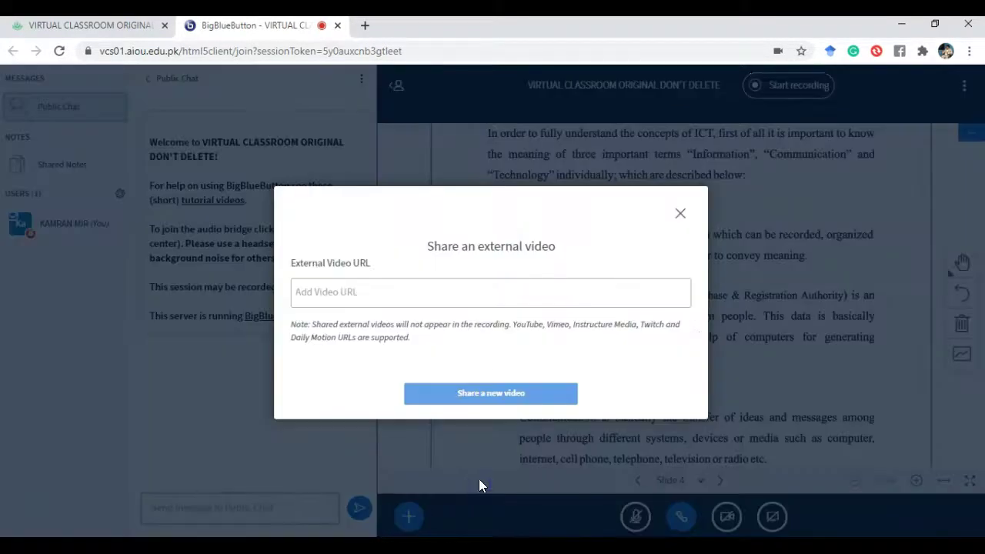
{"action": "left_click", "coordinate": [425, 291]}
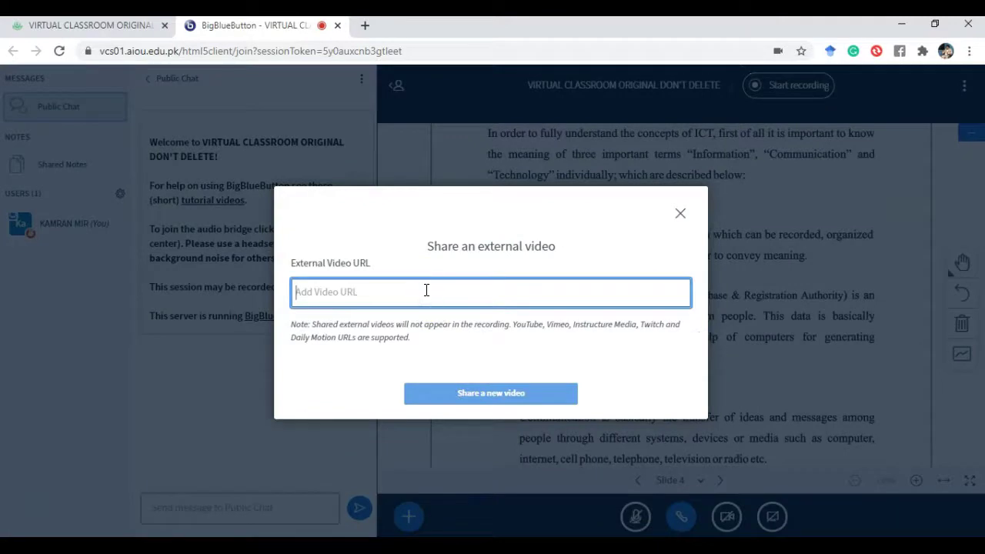
Search YouTube for "introduction to ICT" in a new browser tab.
{"action": "left_click", "coordinate": [366, 26]}
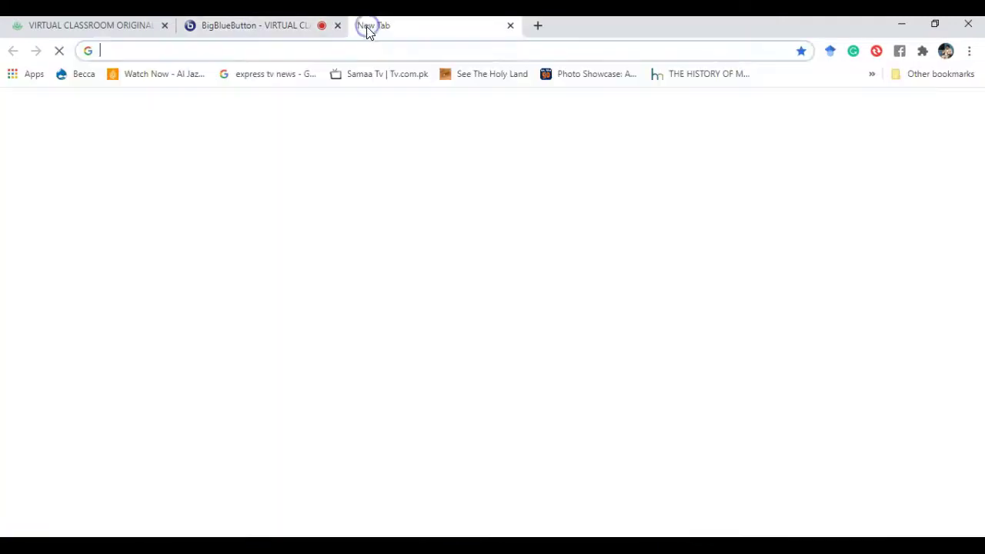
{"action": "type", "text": "your"}
{"action": "key", "text": "BackSpace"}
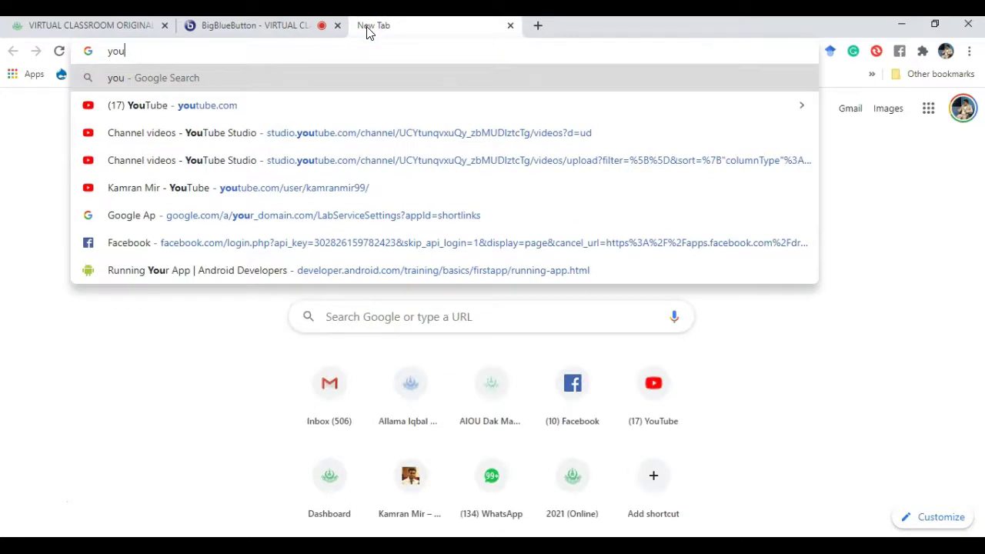
{"action": "key", "text": "Down"}
{"action": "key", "text": "Tab"}
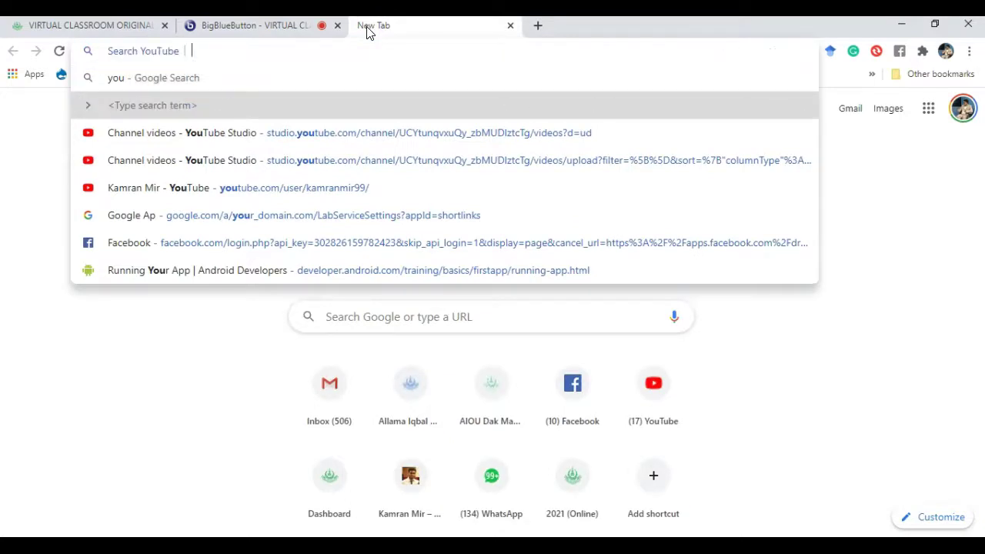
{"action": "type", "text": "inteo"}
{"action": "key", "text": "BackSpace"}
{"action": "key", "text": "BackSpace"}
{"action": "type", "text": "roduction o"}
{"action": "key", "text": "BackSpace"}
{"action": "type", "text": "to ICT"}
{"action": "key", "text": "Return"}
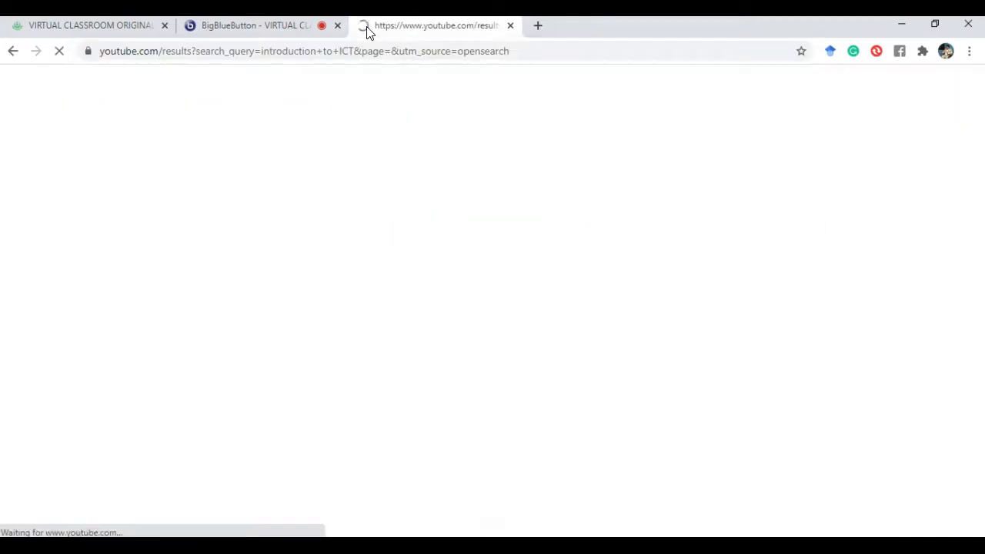
Refine the YouTube search to "introduction to ICT aiou" and open the video Introduction to IT, ICT and Computers.
{"action": "left_click", "coordinate": [392, 90]}
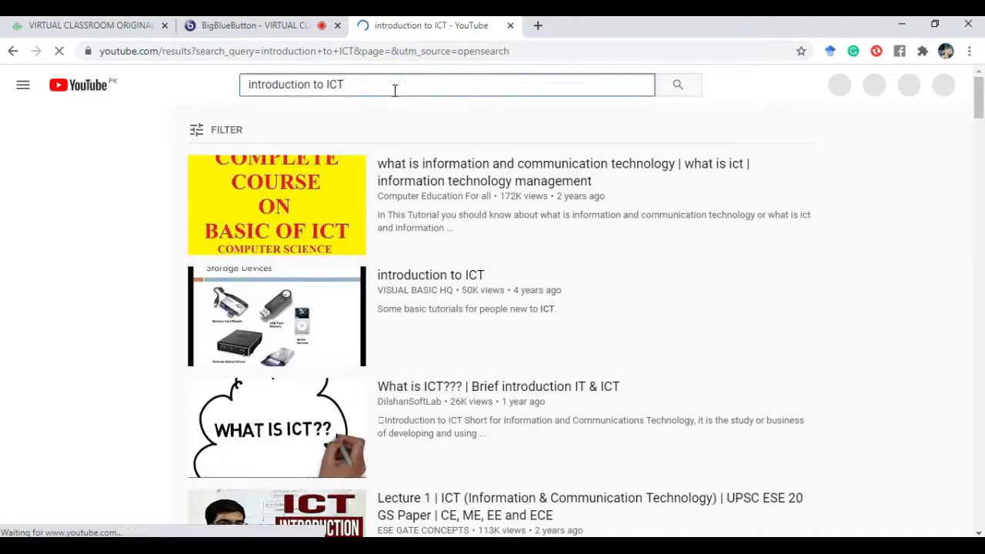
{"action": "type", "text": "aiou"}
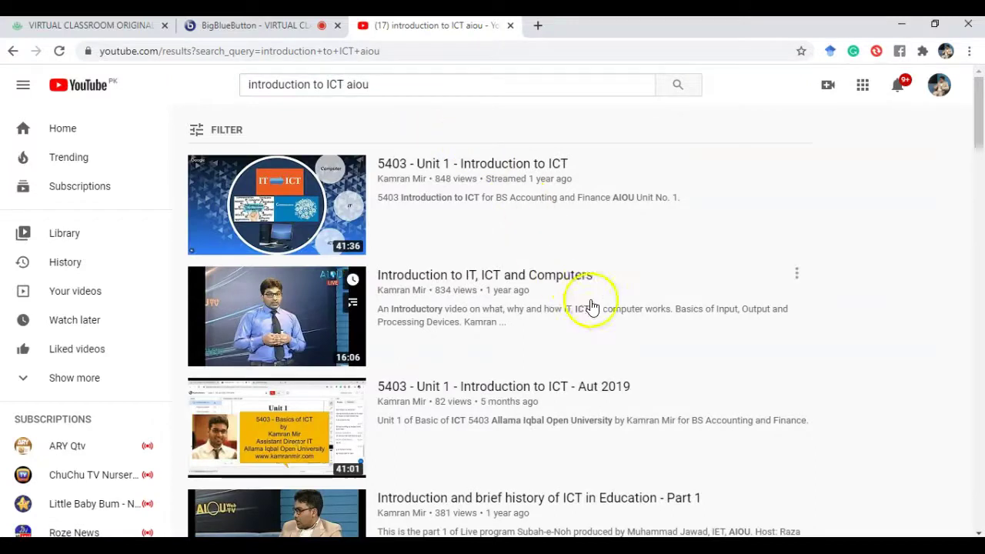
{"action": "left_click", "coordinate": [533, 276]}
Copy the YouTube video's URL and share it as the external video in the BigBlueButton session.
{"action": "left_click", "coordinate": [233, 56]}
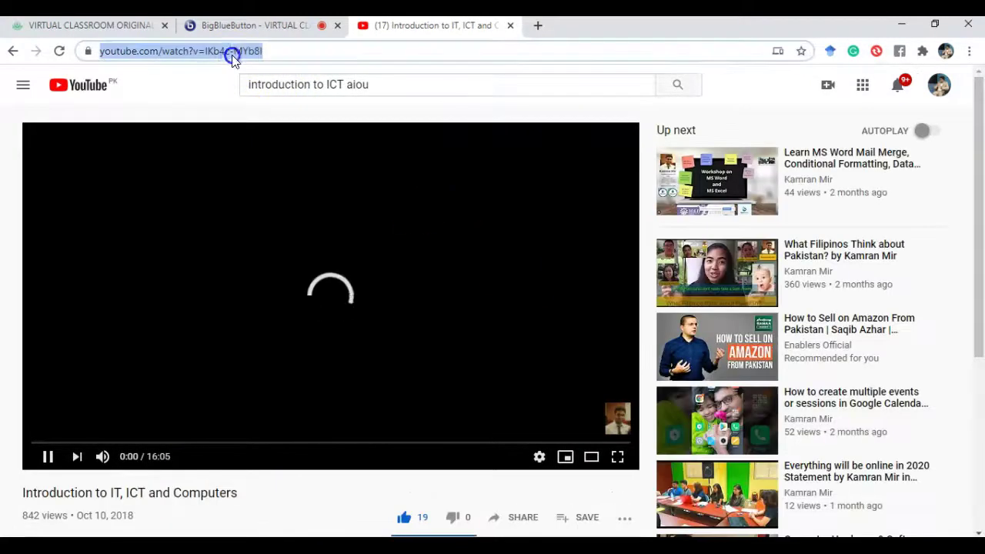
{"action": "right_click", "coordinate": [233, 55]}
{"action": "left_click", "coordinate": [264, 159]}
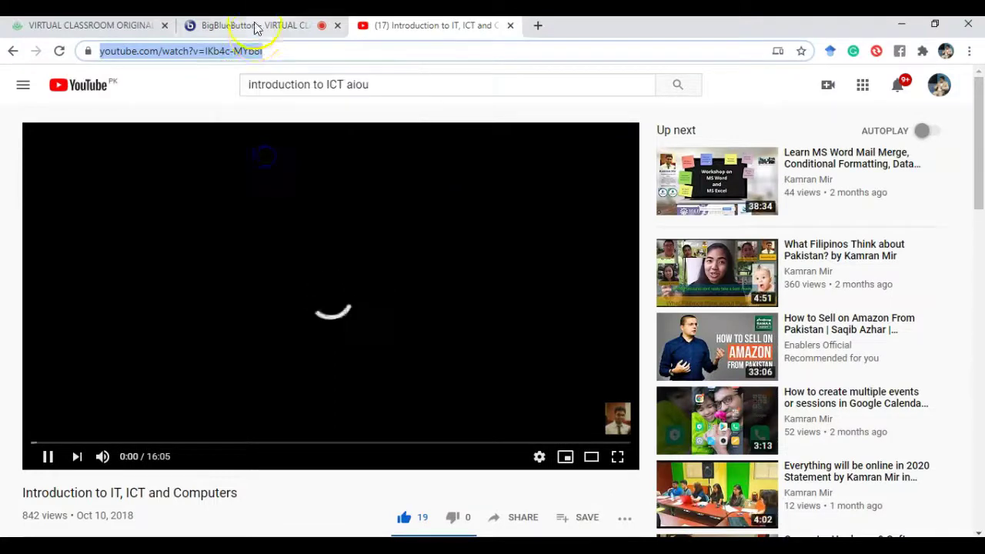
{"action": "left_click", "coordinate": [257, 26]}
{"action": "key", "text": "ctrl+v"}
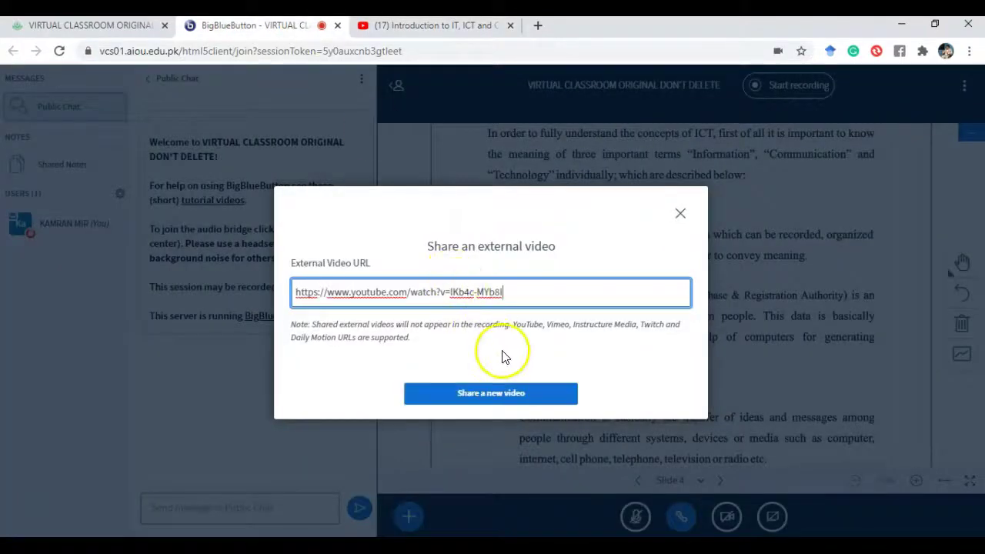
{"action": "left_click", "coordinate": [506, 393]}
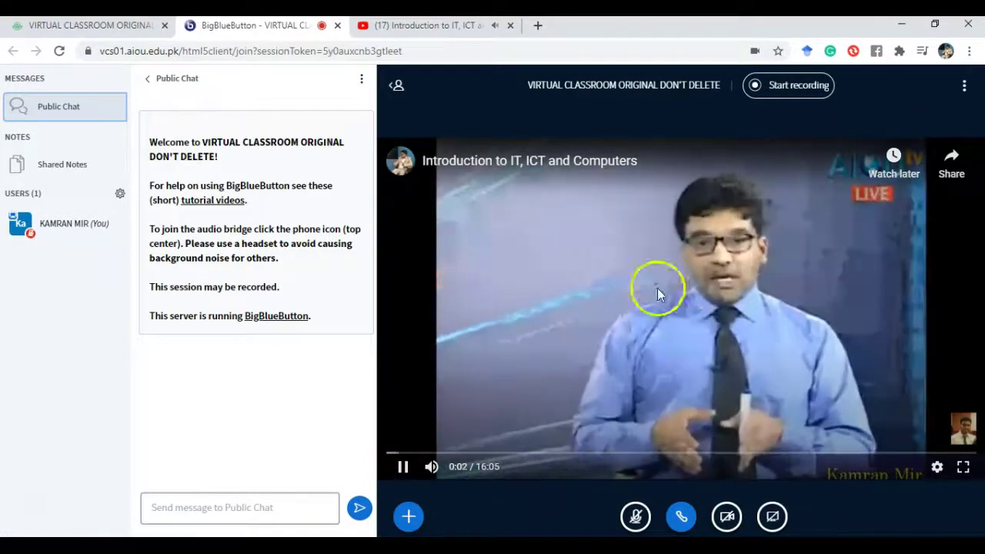
Close the YouTube browser tab and pause the video shared in the classroom.
{"action": "left_click", "coordinate": [509, 25]}
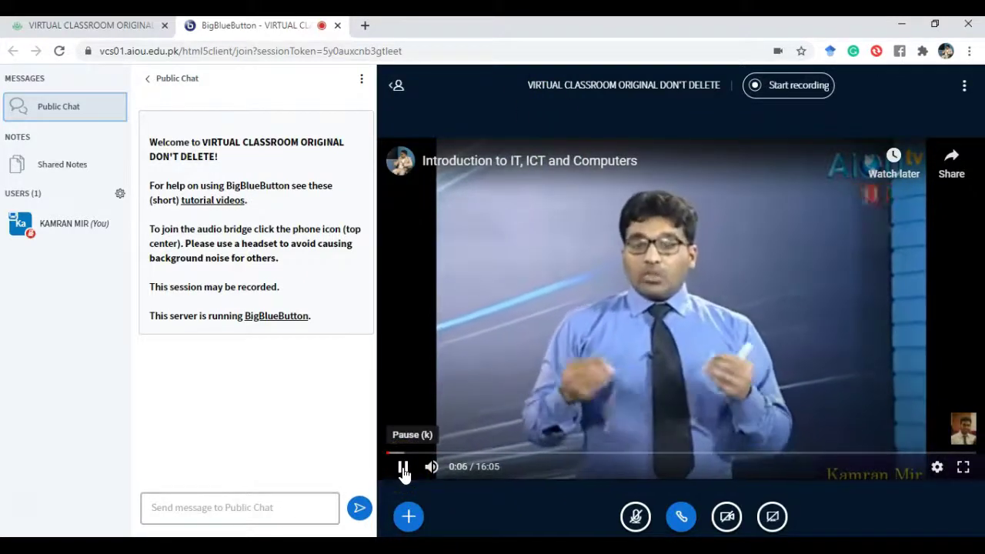
{"action": "left_click", "coordinate": [402, 467]}
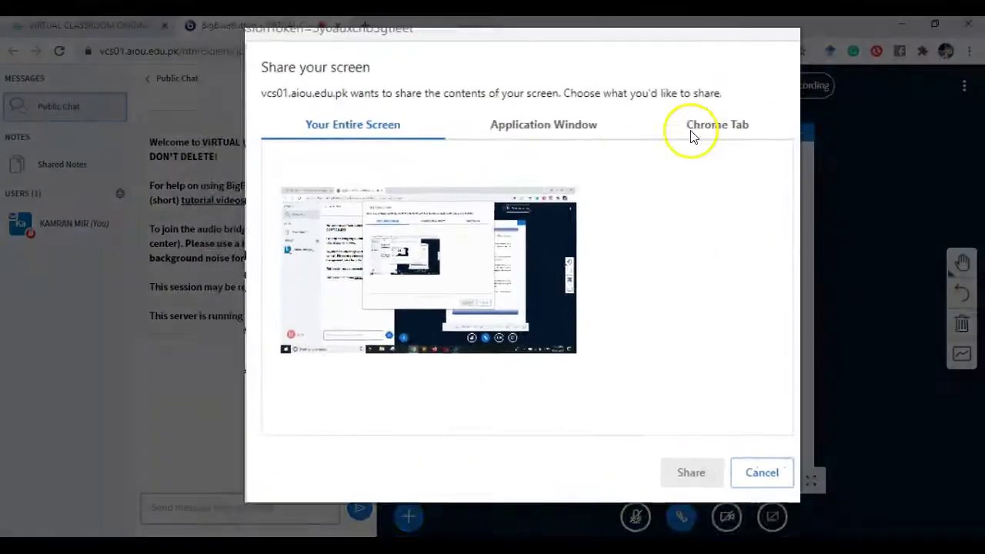
Look through the Chrome tab and application window sharing choices, and share the entire screen.
{"action": "left_click", "coordinate": [639, 126]}
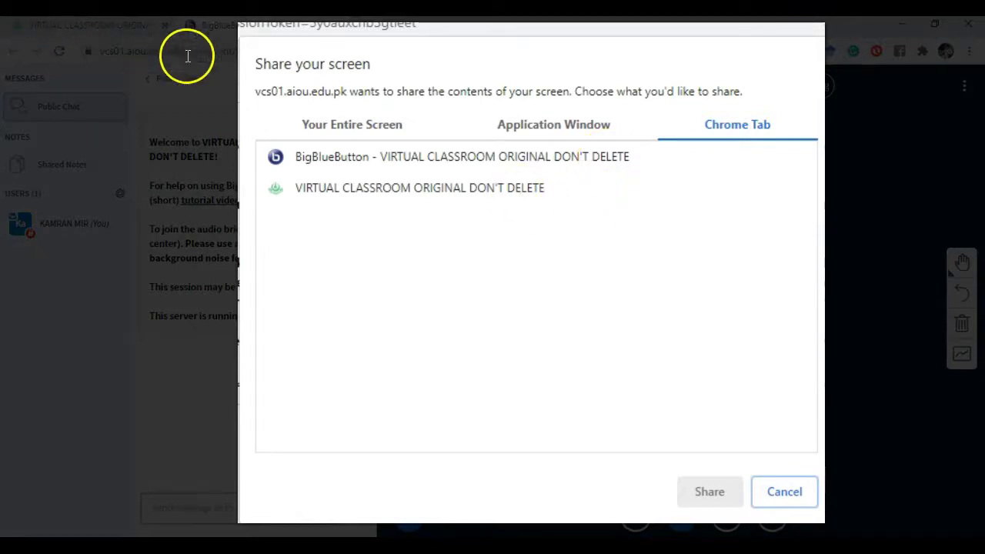
{"action": "left_click", "coordinate": [555, 127]}
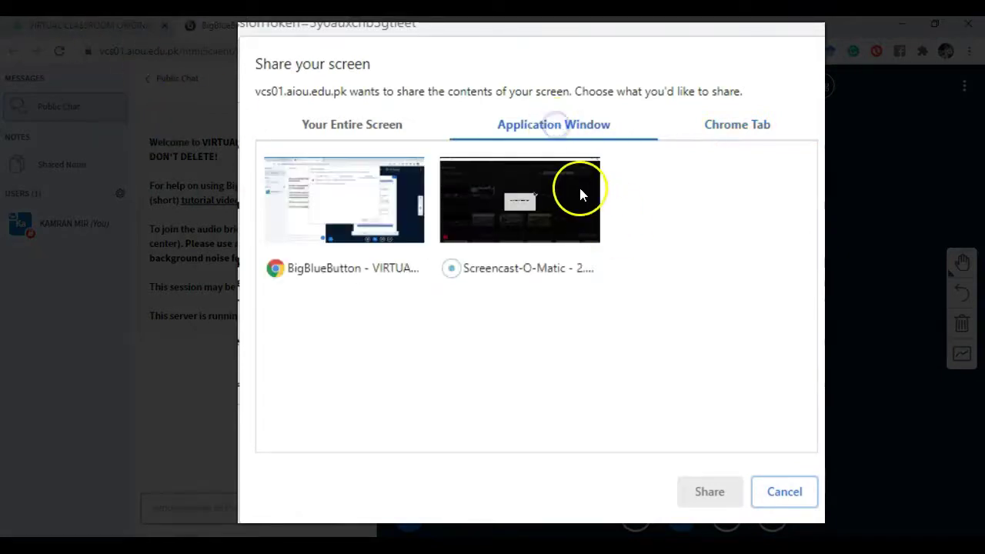
{"action": "left_click", "coordinate": [382, 126]}
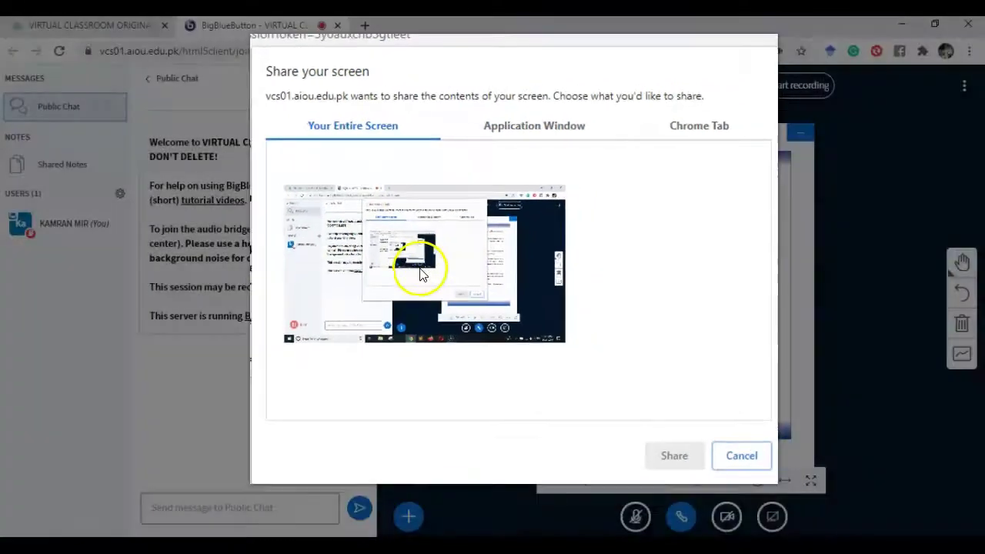
{"action": "left_click", "coordinate": [427, 275]}
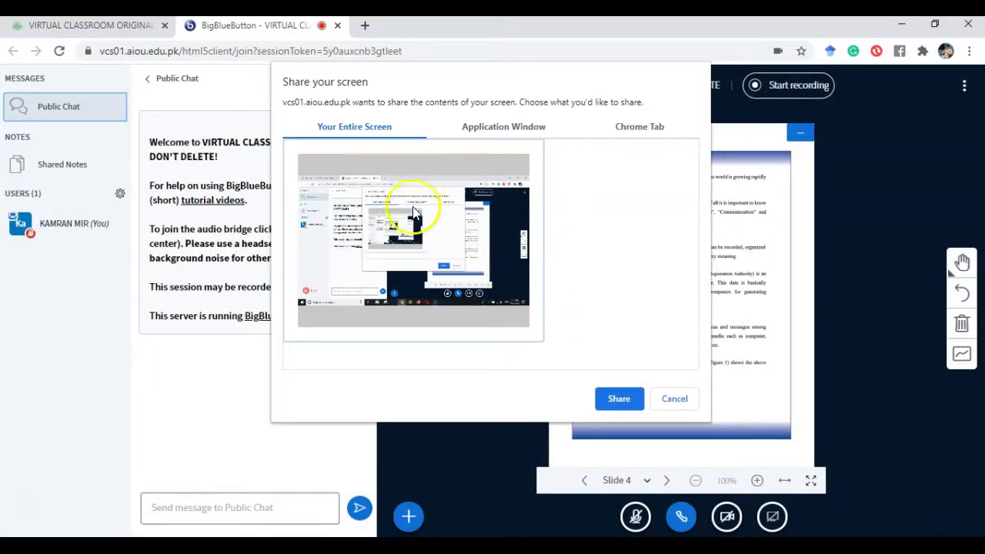
{"action": "left_click", "coordinate": [620, 399]}
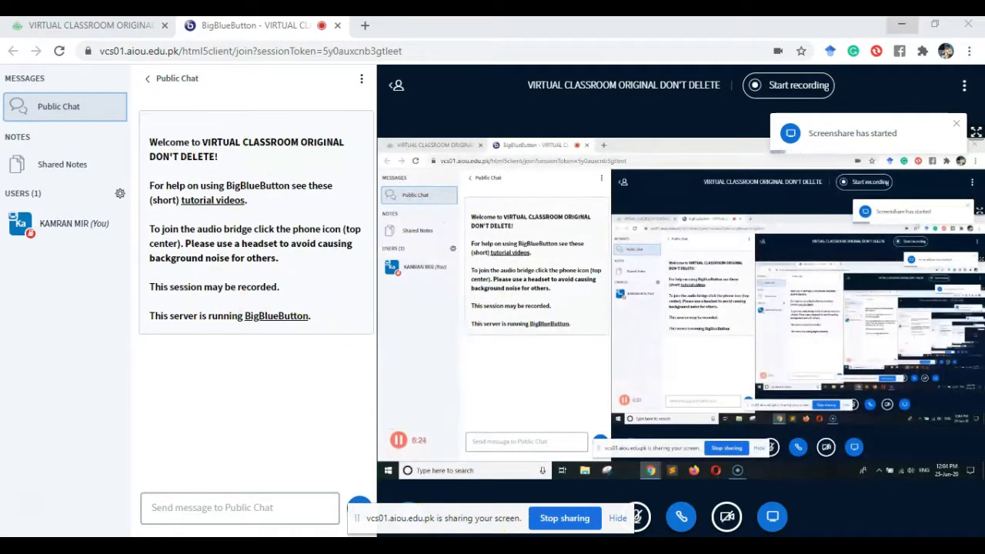
Minimise the browser during the screen share, restore it and stop sharing the screen.
{"action": "left_click", "coordinate": [902, 23]}
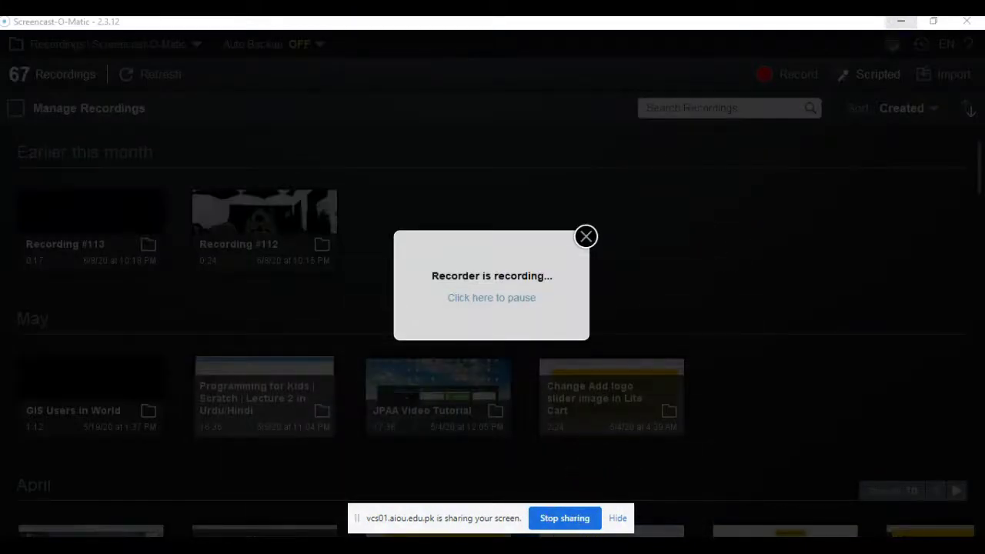
{"action": "left_click", "coordinate": [429, 519]}
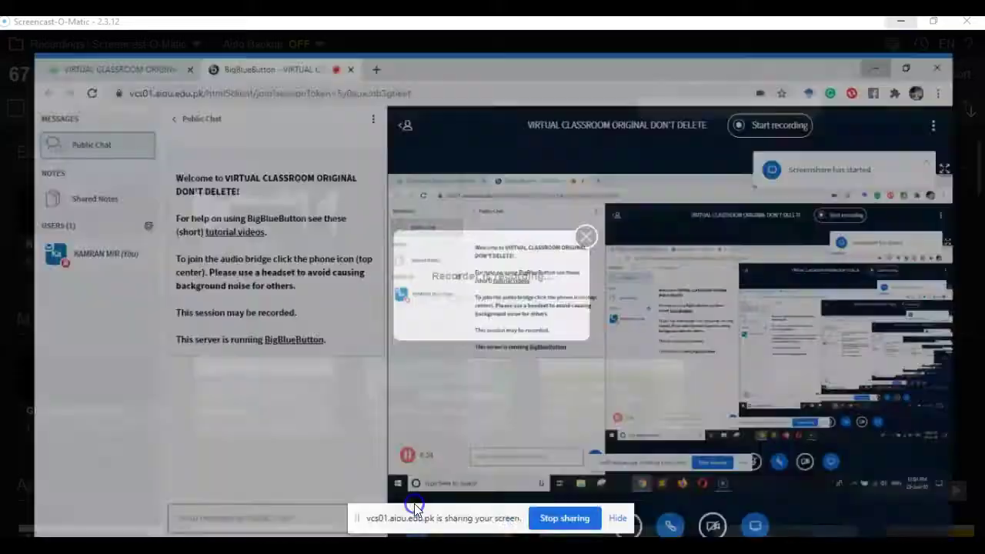
{"action": "left_click", "coordinate": [566, 521]}
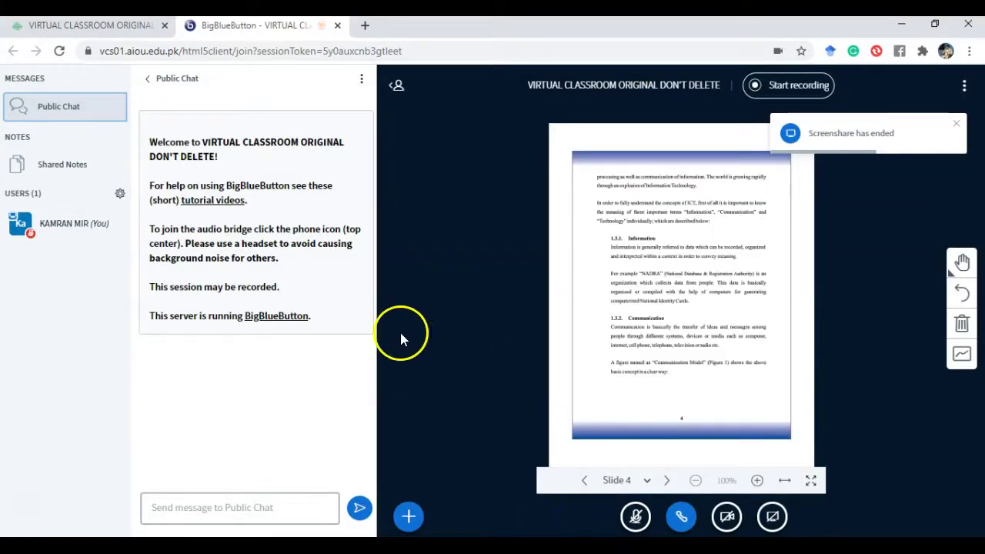
Turn on the multi-user whiteboard for slide 4.
{"action": "left_click", "coordinate": [255, 507]}
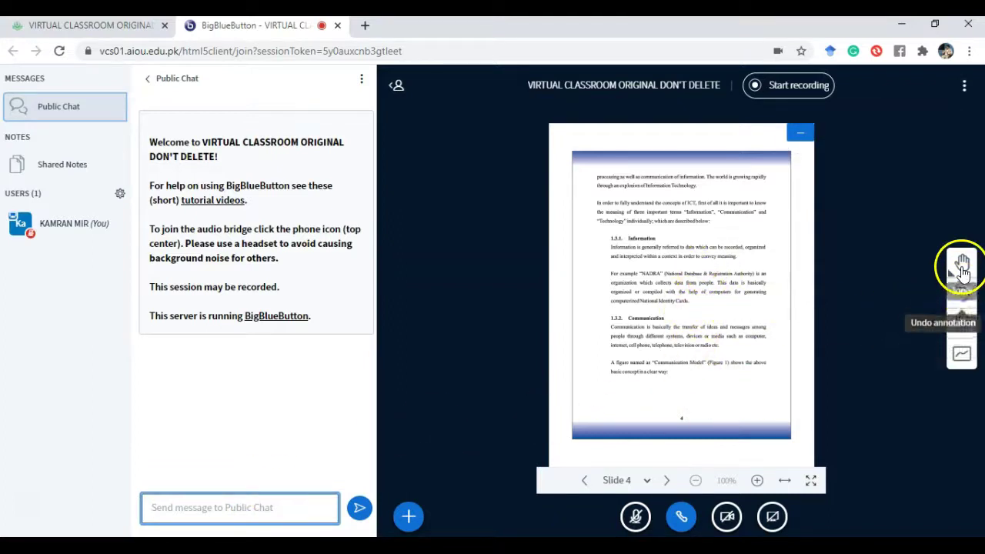
{"action": "left_click", "coordinate": [964, 355]}
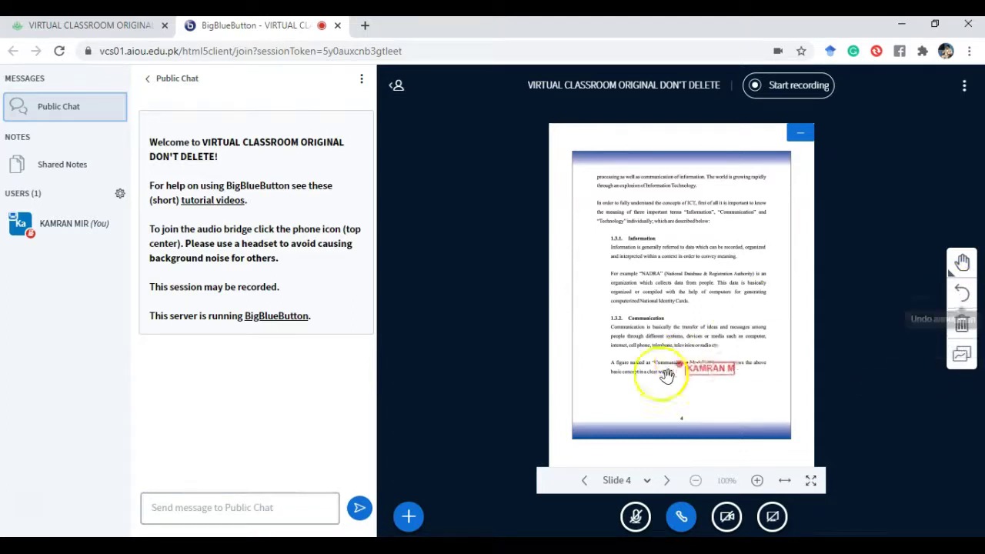
{"action": "left_click_drag", "start_coordinate": [668, 361], "coordinate": [737, 377]}
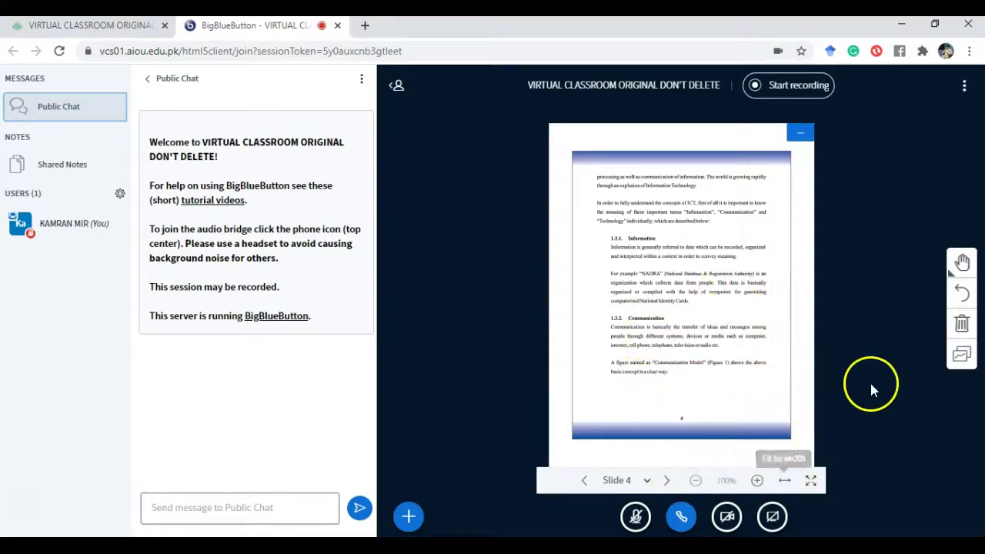
Add a red text annotation reading "Introduction" above the first paragraph on slide 4.
{"action": "left_click", "coordinate": [952, 276]}
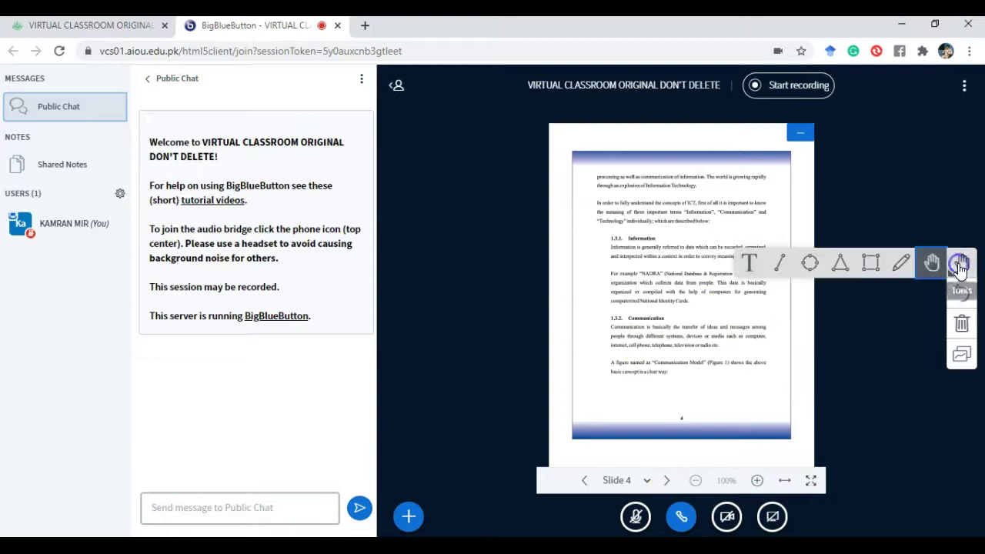
{"action": "left_click", "coordinate": [750, 263]}
{"action": "mouse_move", "coordinate": [621, 182]}
{"action": "left_mouse_down"}
{"action": "mouse_move", "coordinate": [618, 139]}
{"action": "mouse_move", "coordinate": [659, 143]}
{"action": "mouse_move", "coordinate": [640, 162]}
{"action": "left_mouse_up"}
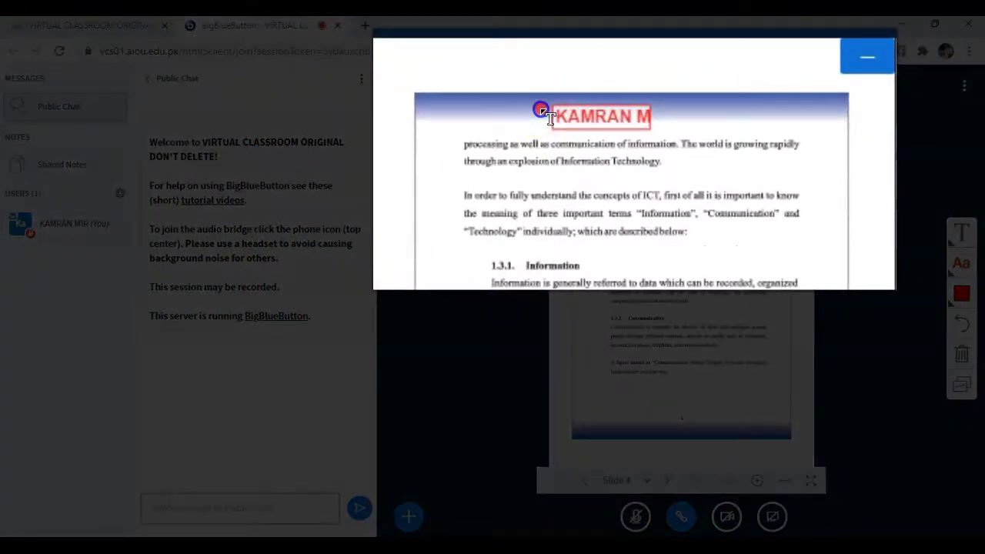
{"action": "left_click_drag", "start_coordinate": [636, 159], "coordinate": [745, 138]}
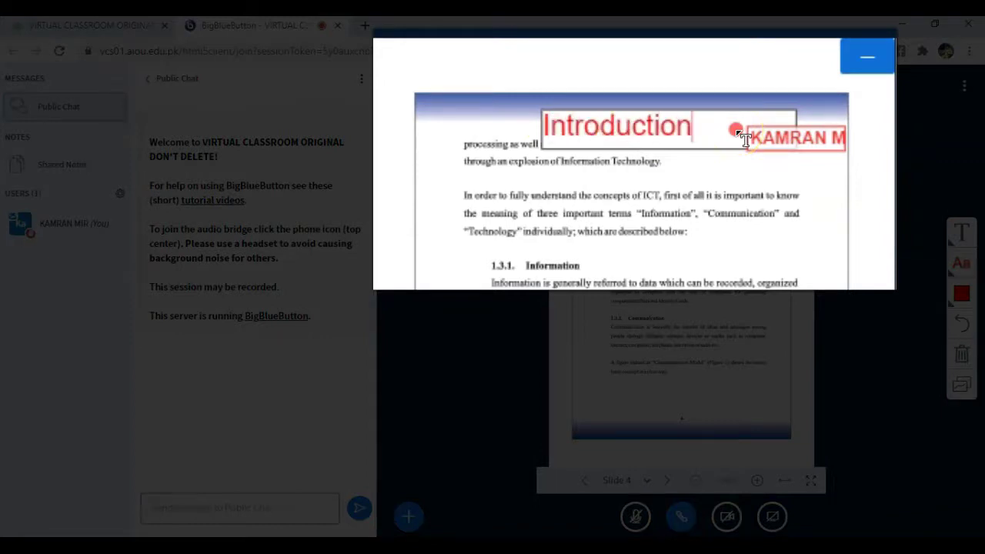
Draw two red diagonal lines across the text on slide 4 with the Line tool, and clear all annotations.
{"action": "left_click", "coordinate": [958, 238]}
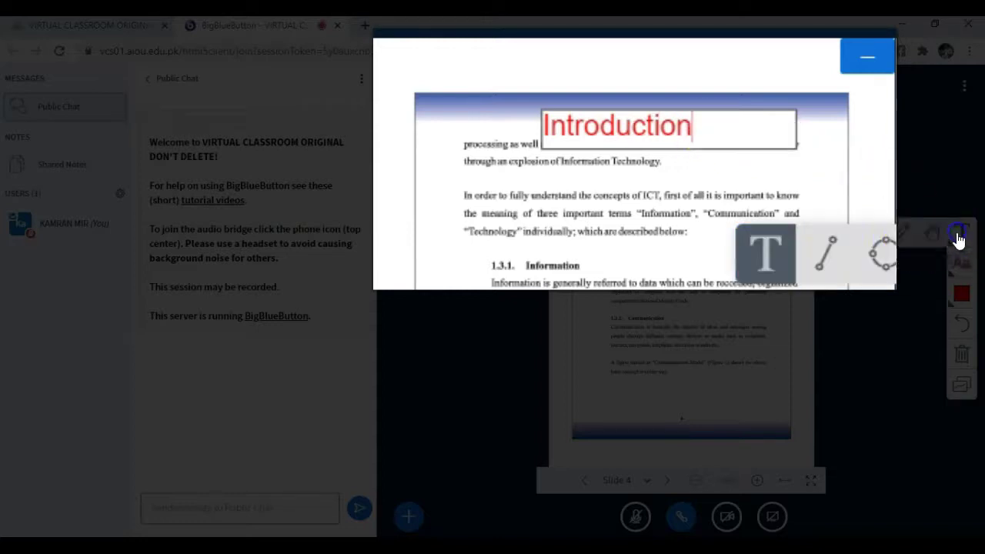
{"action": "left_click", "coordinate": [831, 265]}
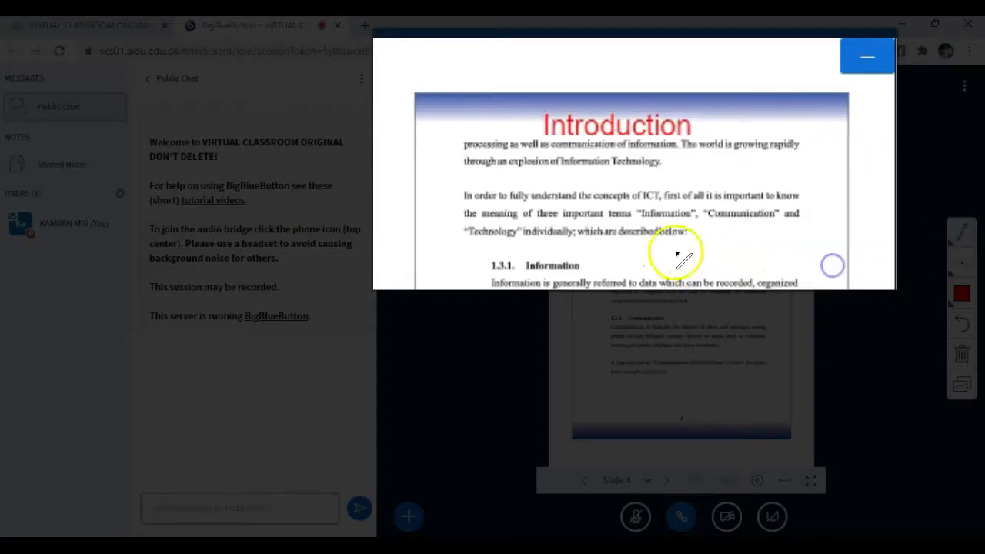
{"action": "left_click_drag", "start_coordinate": [575, 269], "coordinate": [734, 323]}
{"action": "left_click", "coordinate": [736, 340]}
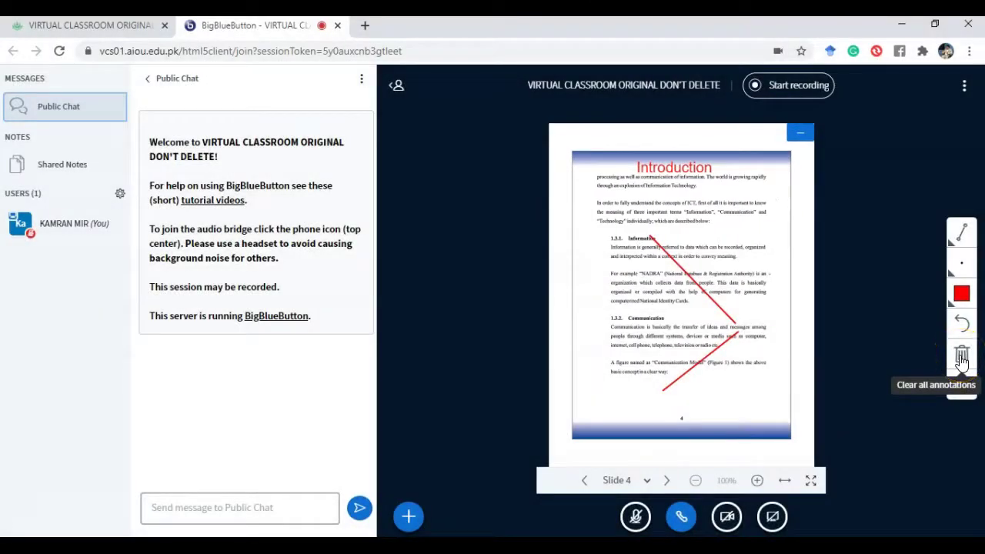
{"action": "left_click", "coordinate": [962, 355]}
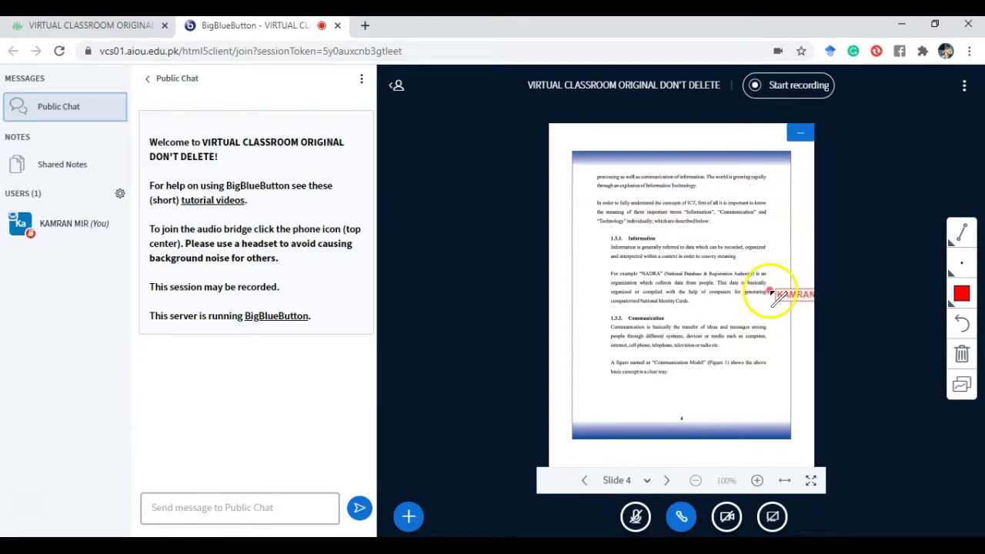
View the status choices for the own entry in the user list and close them without picking one.
{"action": "right_click", "coordinate": [100, 224]}
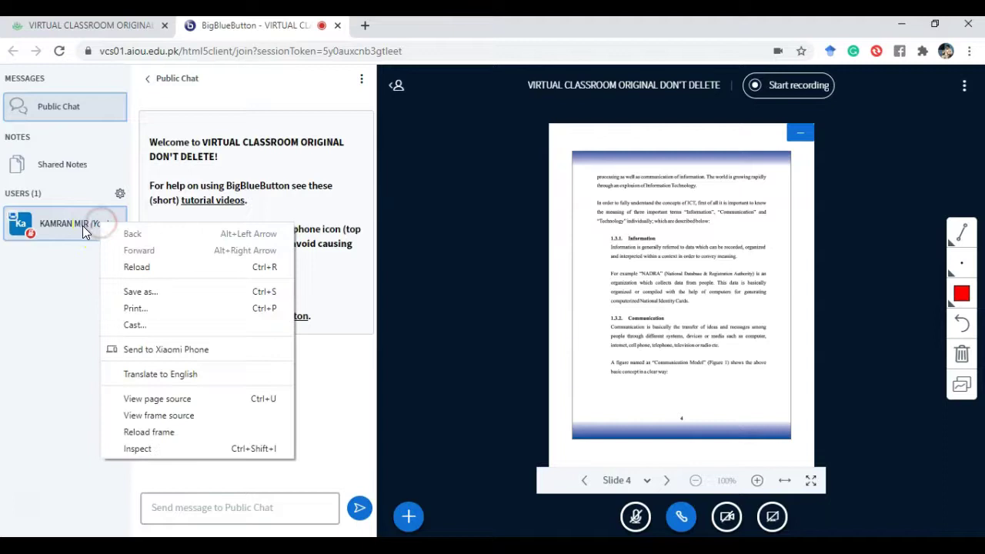
{"action": "left_click", "coordinate": [85, 231]}
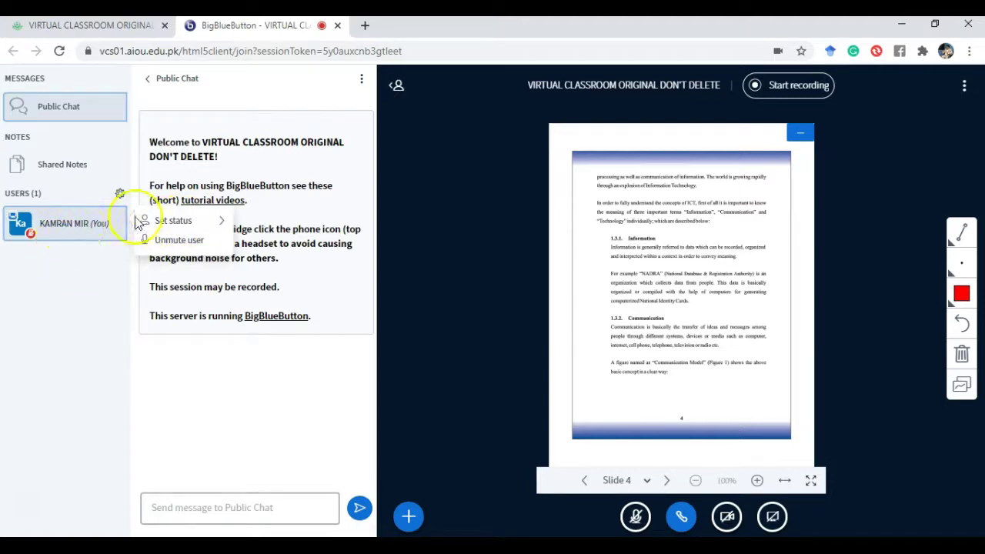
{"action": "left_click", "coordinate": [175, 220]}
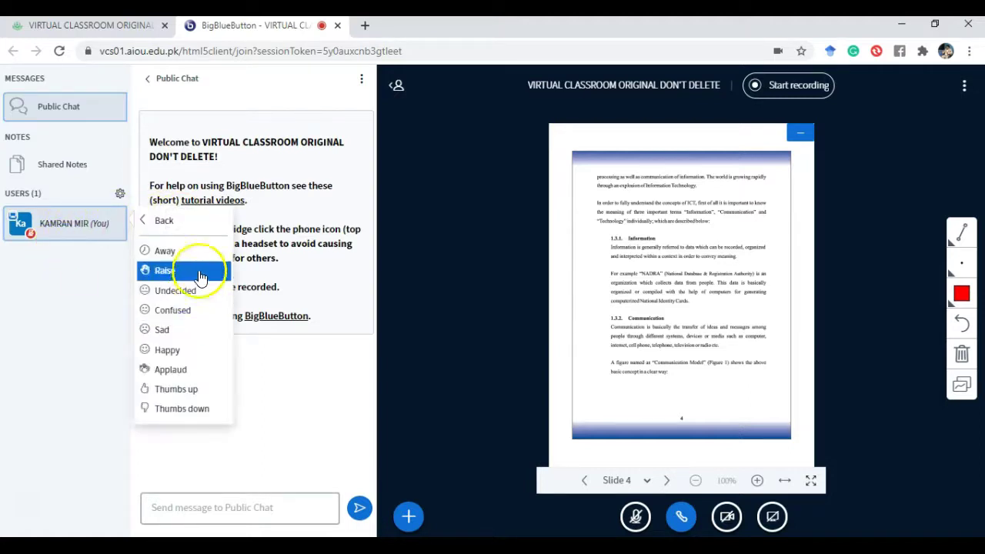
{"action": "left_click", "coordinate": [79, 226]}
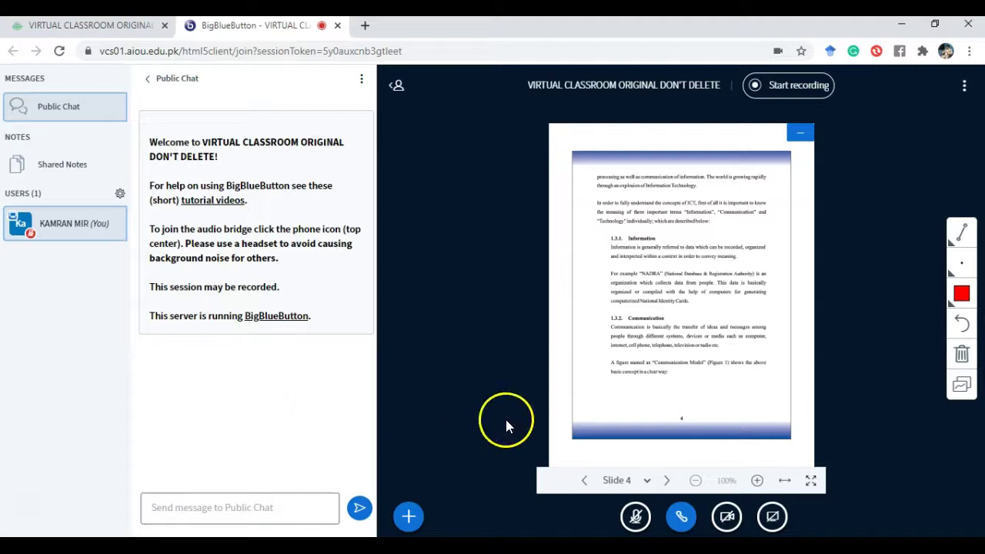
Open the poll setup to review the available answer formats, and close it without starting a poll.
{"action": "left_click", "coordinate": [407, 515]}
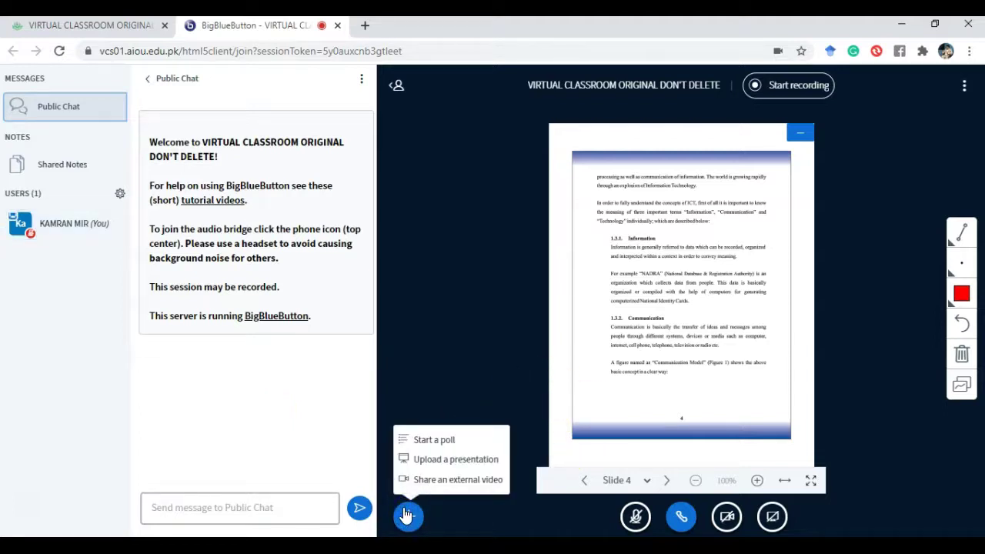
{"action": "left_click", "coordinate": [434, 445]}
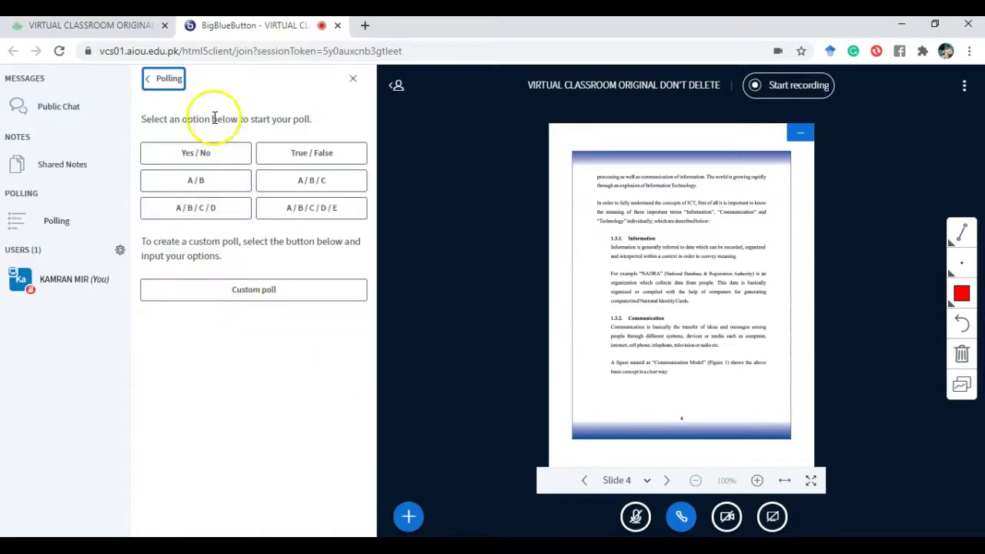
{"action": "left_click", "coordinate": [158, 81]}
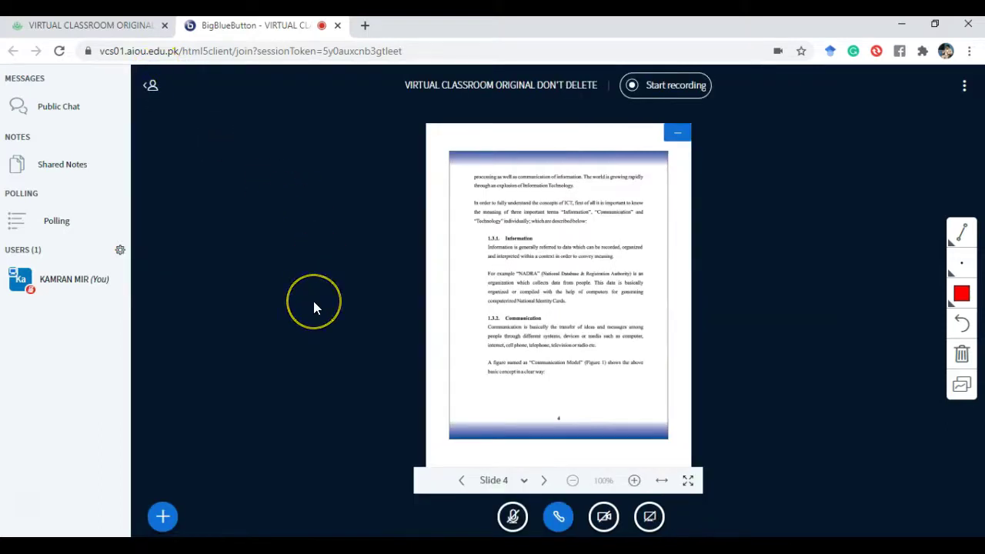